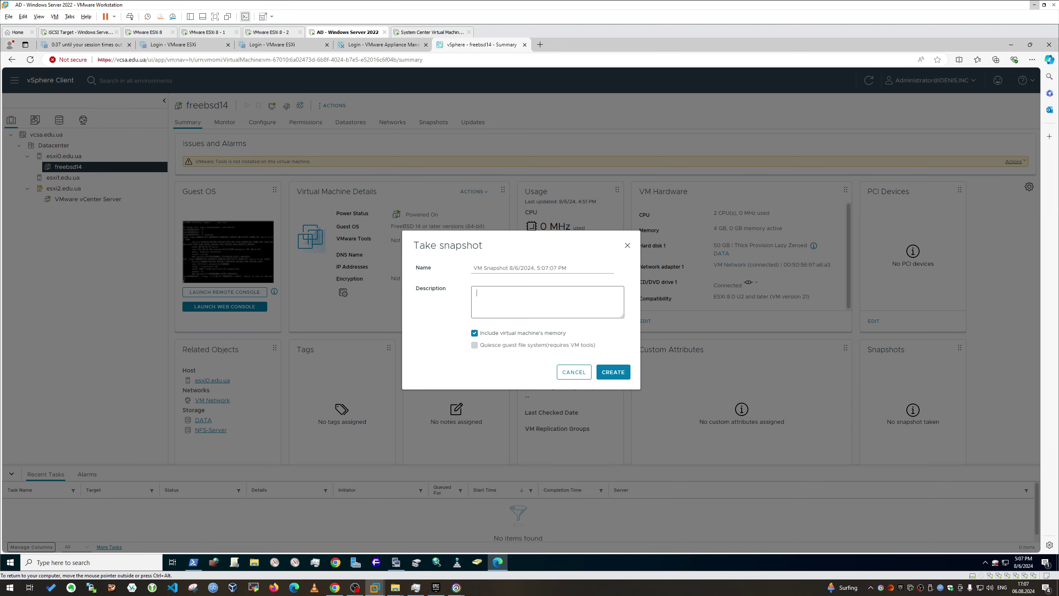
# Step: Create a snapshot of the freebsd14 virtual machine with the description "add pkg", including its memory
pyautogui.write('dd pkg')
pyautogui.click(616, 372)
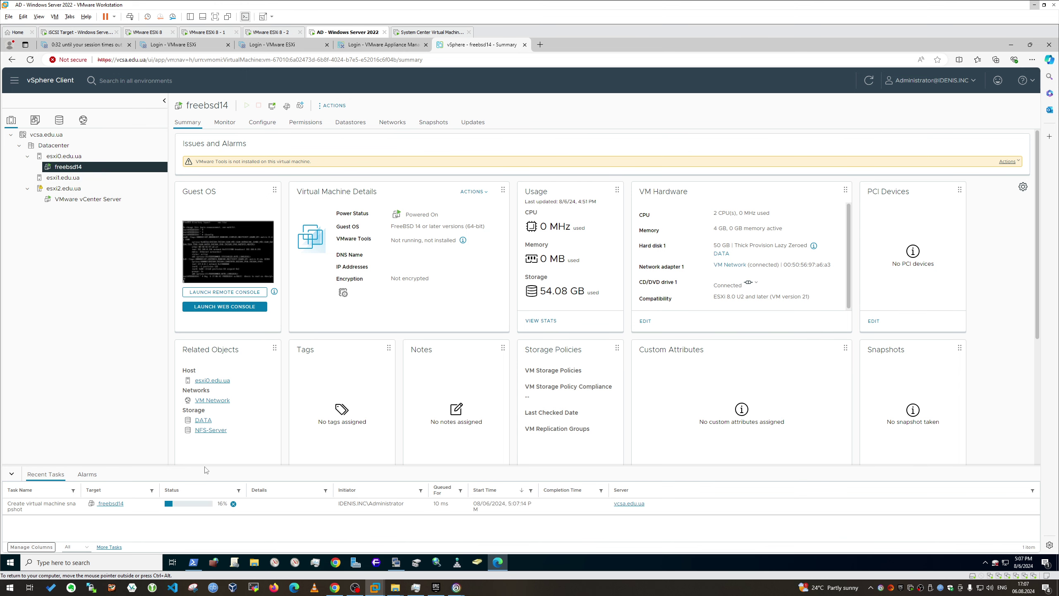
pyautogui.moveTo(208, 466); pyautogui.dragTo(209, 440)
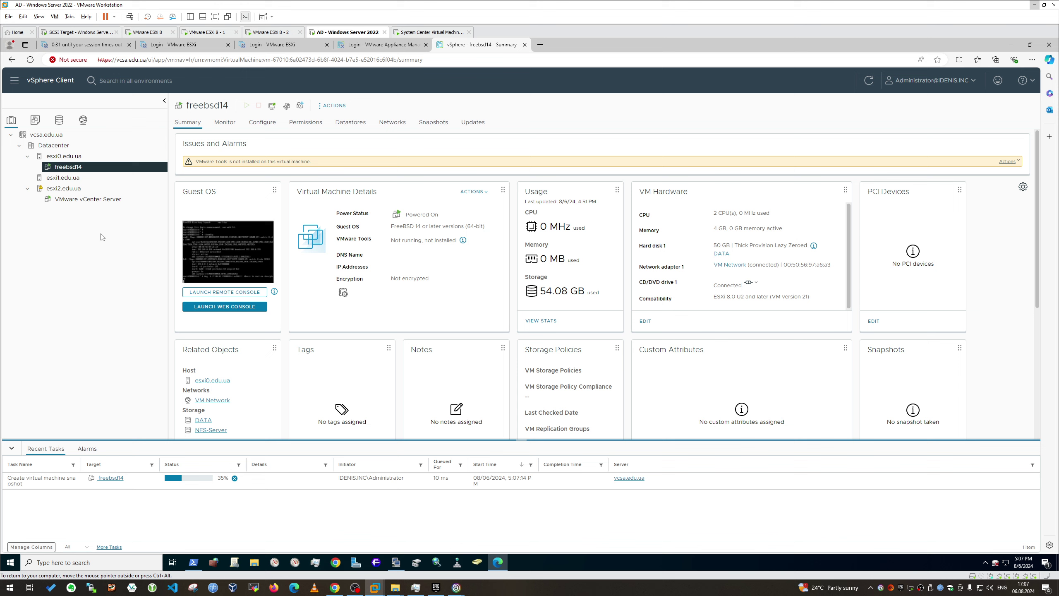
# Step: Open the snapshot manager for the freebsd14 virtual machine and check the snapshot's description
pyautogui.rightClick(92, 168)
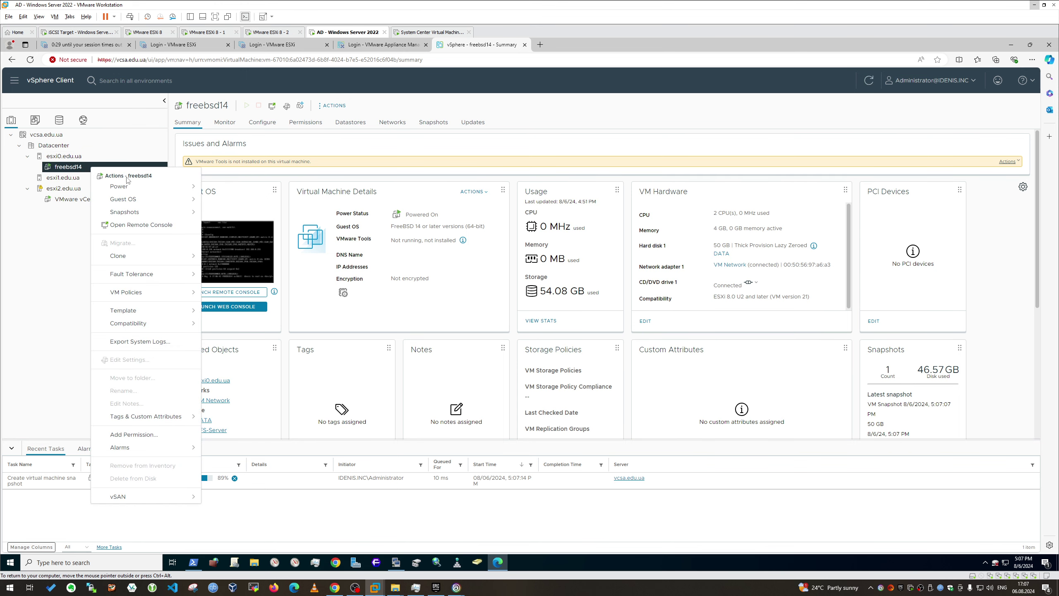
pyautogui.moveTo(174, 214)
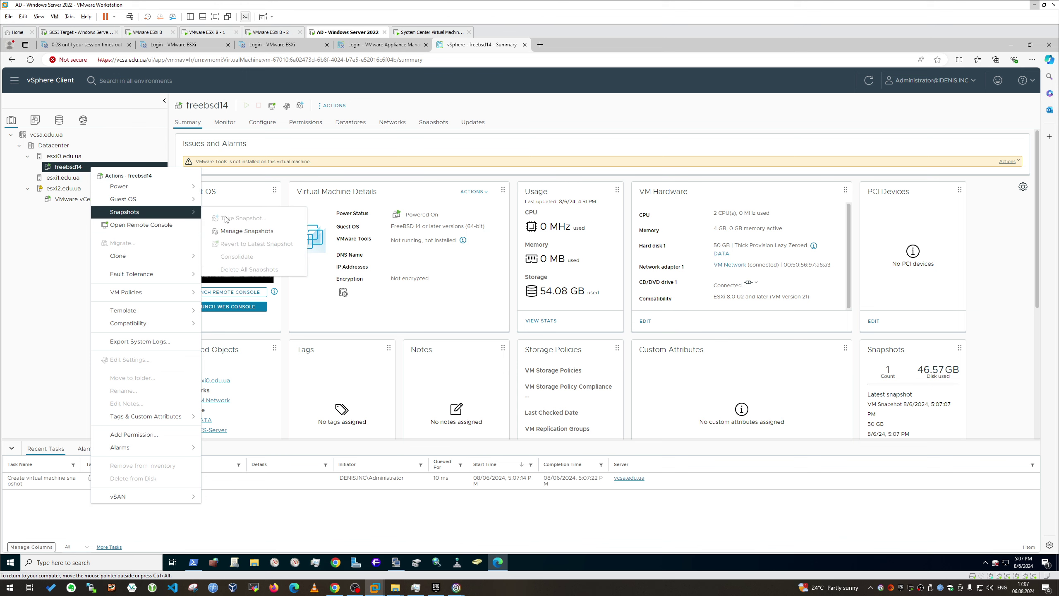
pyautogui.click(256, 234)
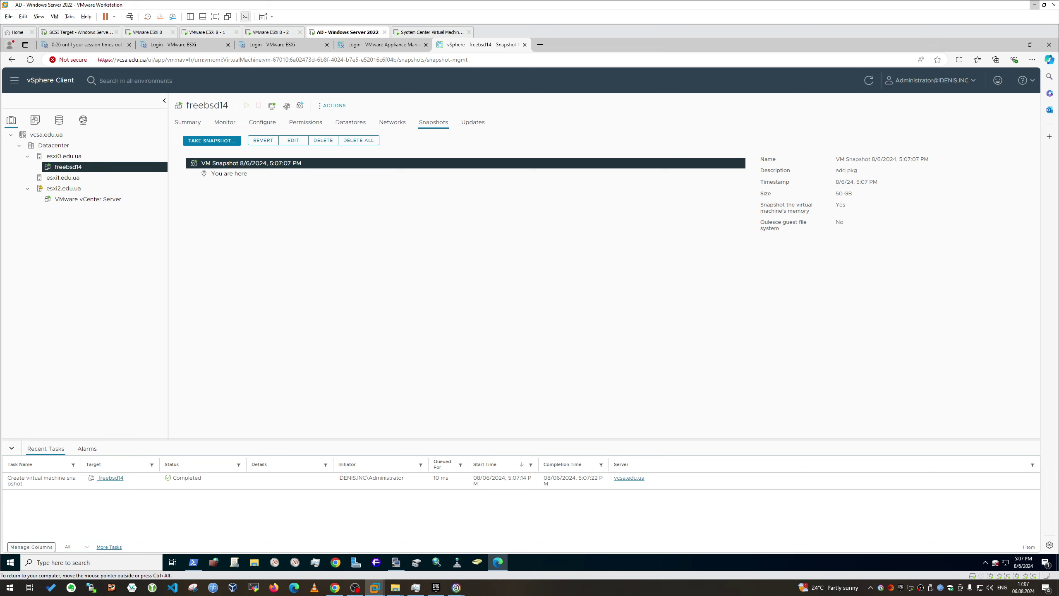
pyautogui.moveTo(871, 174); pyautogui.dragTo(760, 171)
pyautogui.click(774, 199)
# Step: Switch to the KiTTY terminal and answer y to fetch and install the pkg package management tool
pyautogui.click(397, 562)
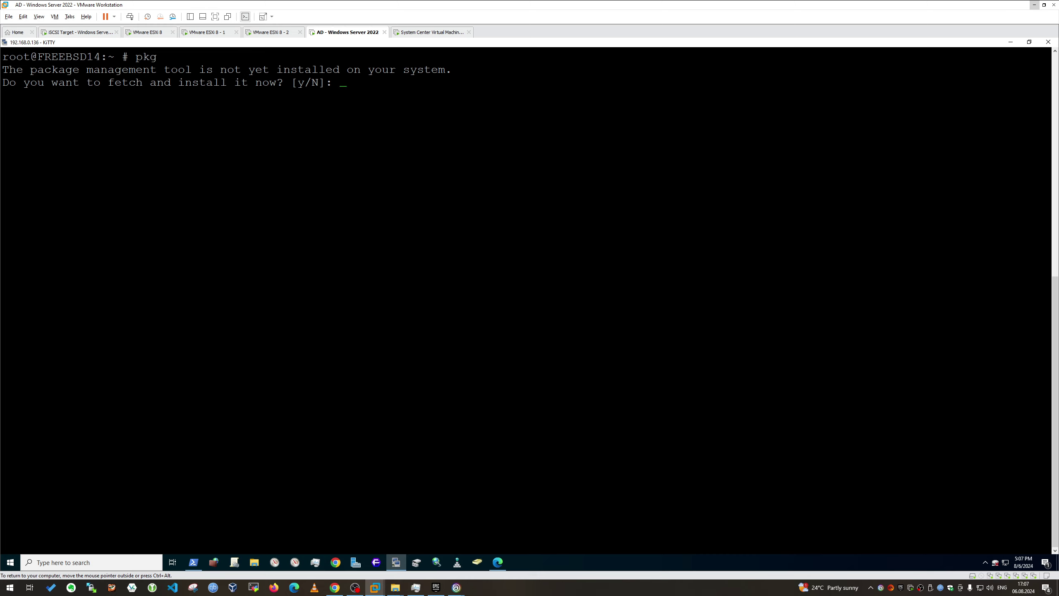
pyautogui.write('y')
pyautogui.press('Return')
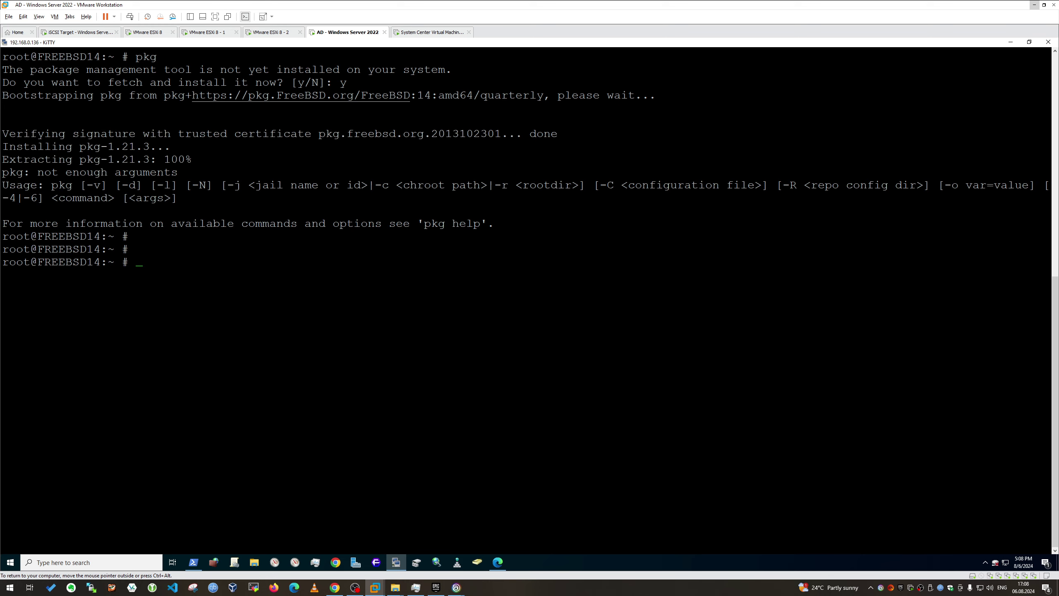
# Step: Return to the vSphere Client and delete all snapshots of the freebsd14 virtual machine
pyautogui.hotkey('alt', 'Tab')
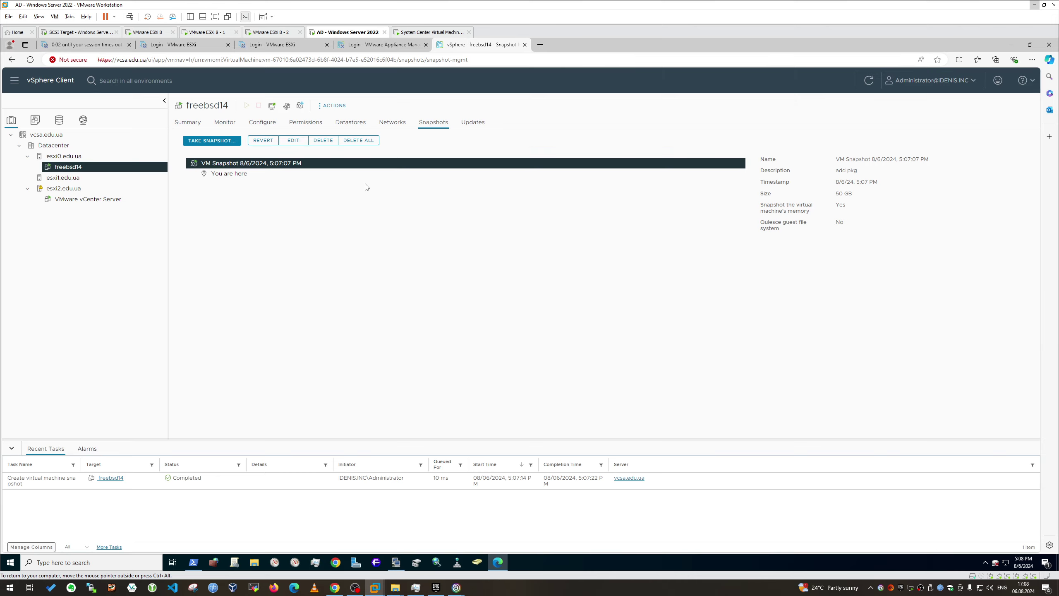
pyautogui.rightClick(299, 163)
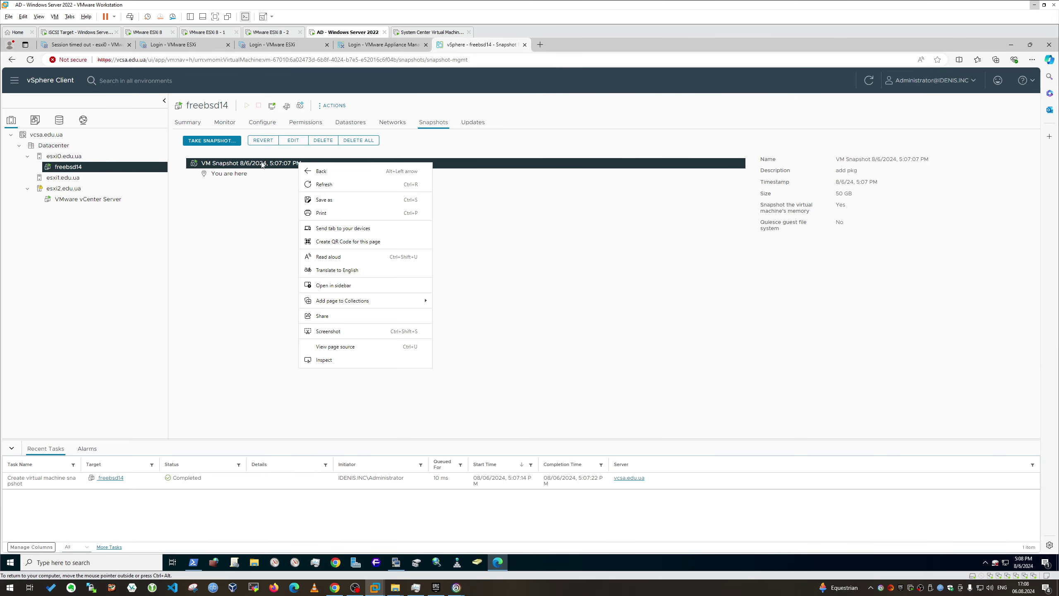
pyautogui.click(508, 242)
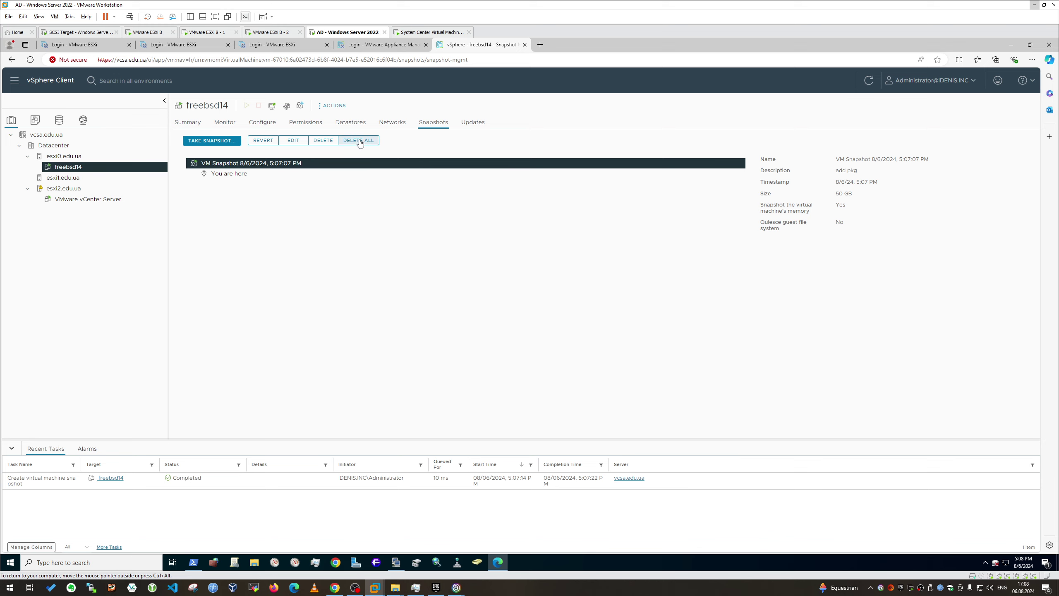
pyautogui.rightClick(115, 166)
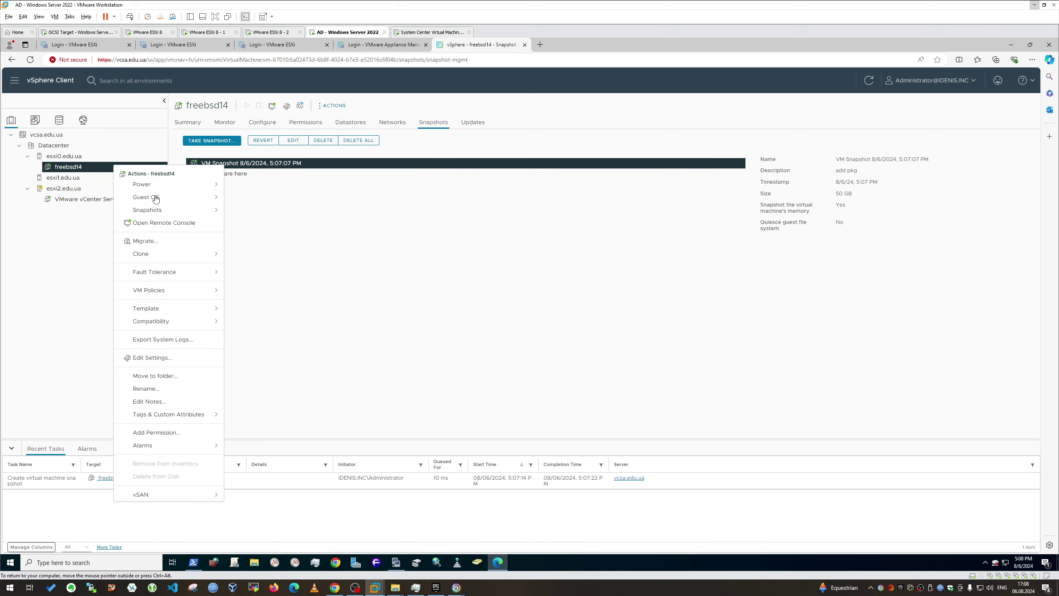
pyautogui.moveTo(196, 211)
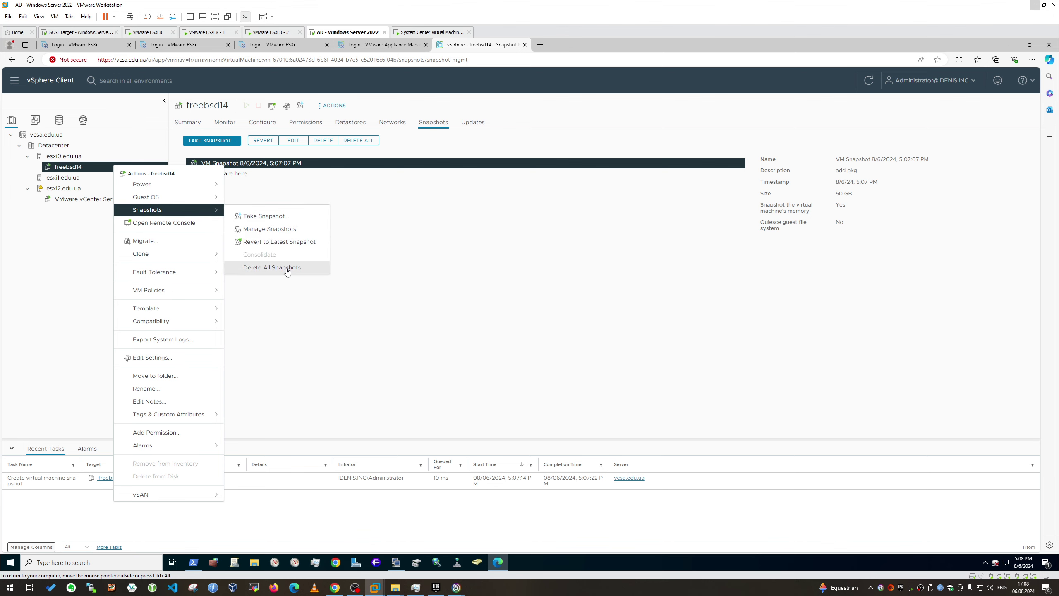
pyautogui.click(304, 269)
pyautogui.click(605, 340)
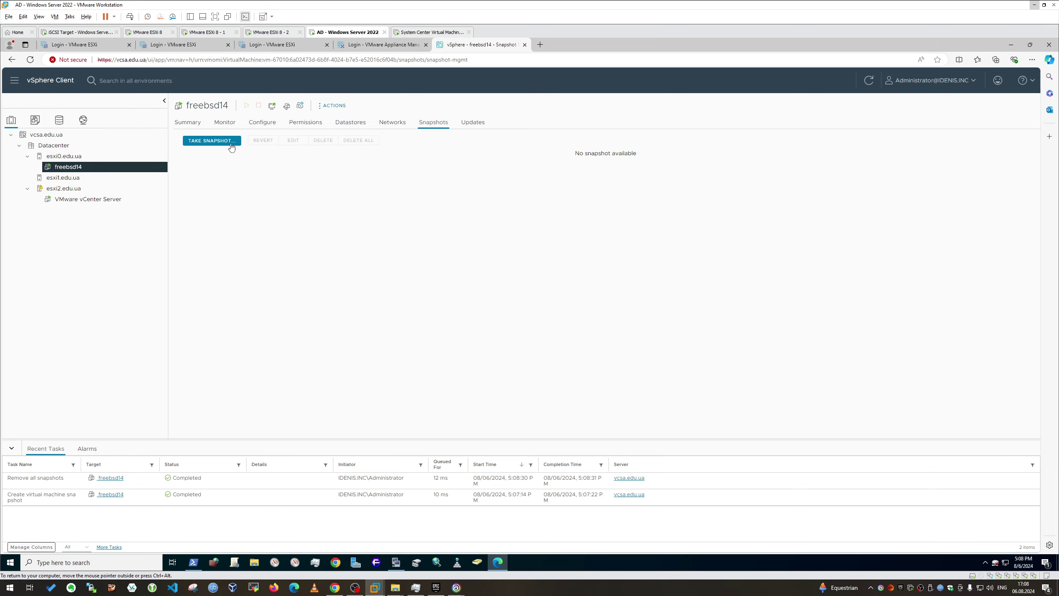
# Step: Create a snapshot of freebsd14 with the description "install pkg", including the virtual machine's memory
pyautogui.click(212, 140)
pyautogui.write('add pk')
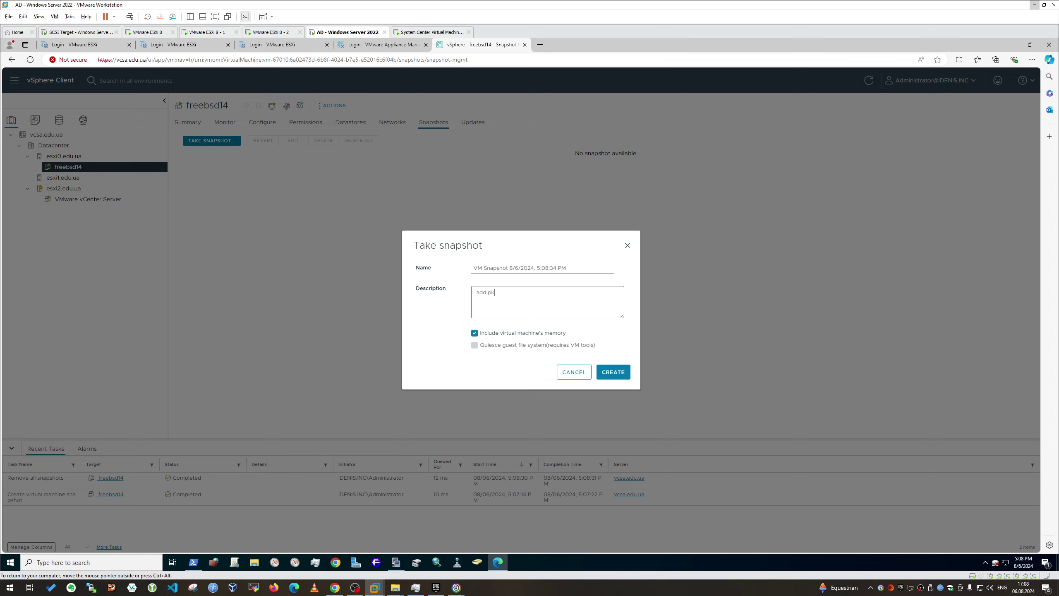
pyautogui.click(491, 292)
pyautogui.press('BackSpace')
pyautogui.press('BackSpace')
pyautogui.press('BackSpace')
pyautogui.write('install')
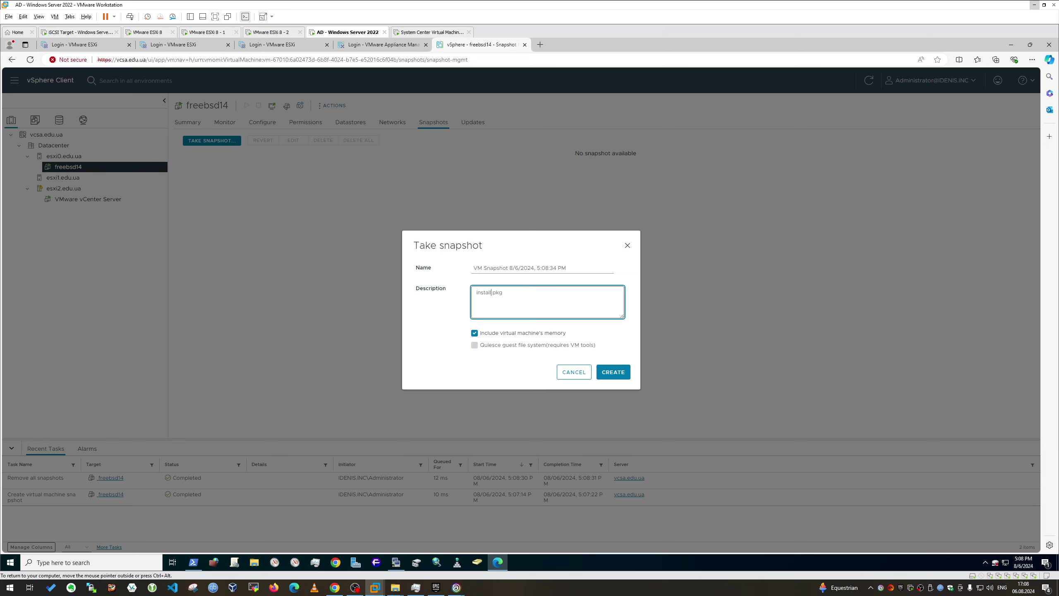
pyautogui.click(612, 372)
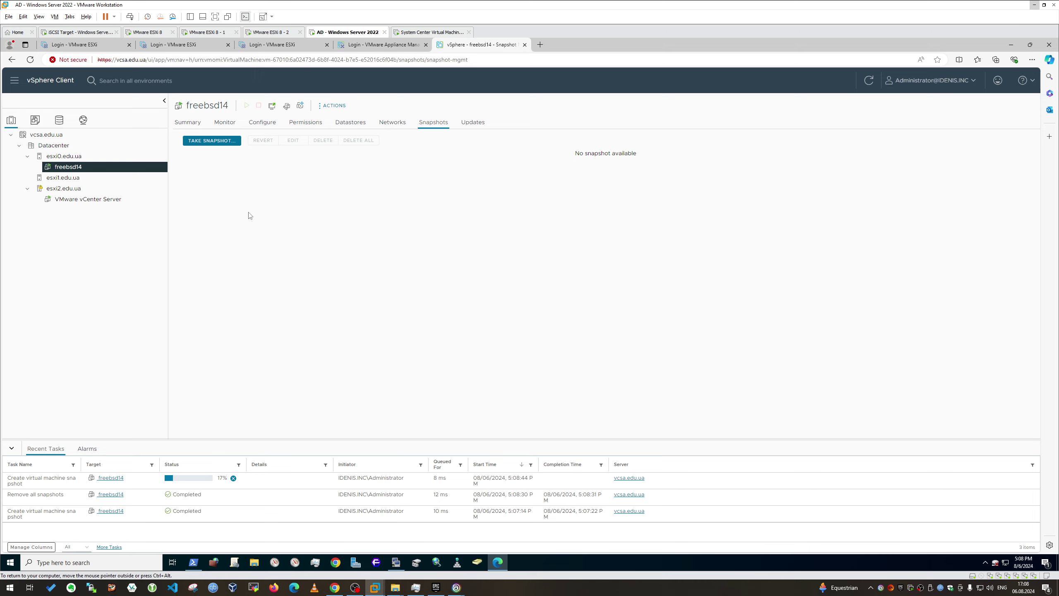
# Step: Enlarge the Recent Tasks area with a wider Task Name column, and check the new snapshot's description
pyautogui.moveTo(201, 441); pyautogui.dragTo(175, 336)
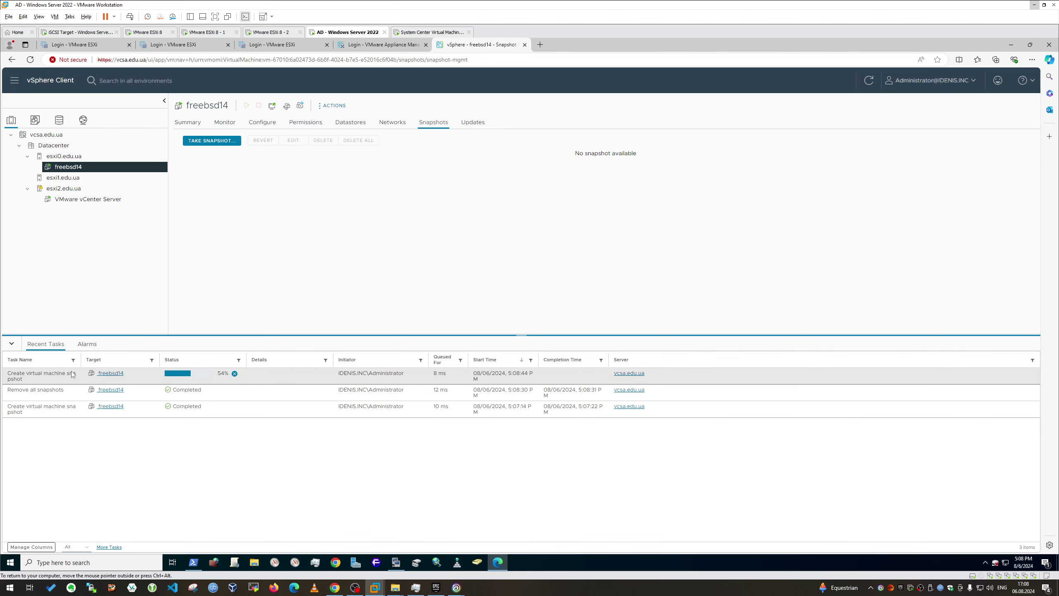
pyautogui.moveTo(82, 362); pyautogui.dragTo(135, 363)
pyautogui.click(119, 377)
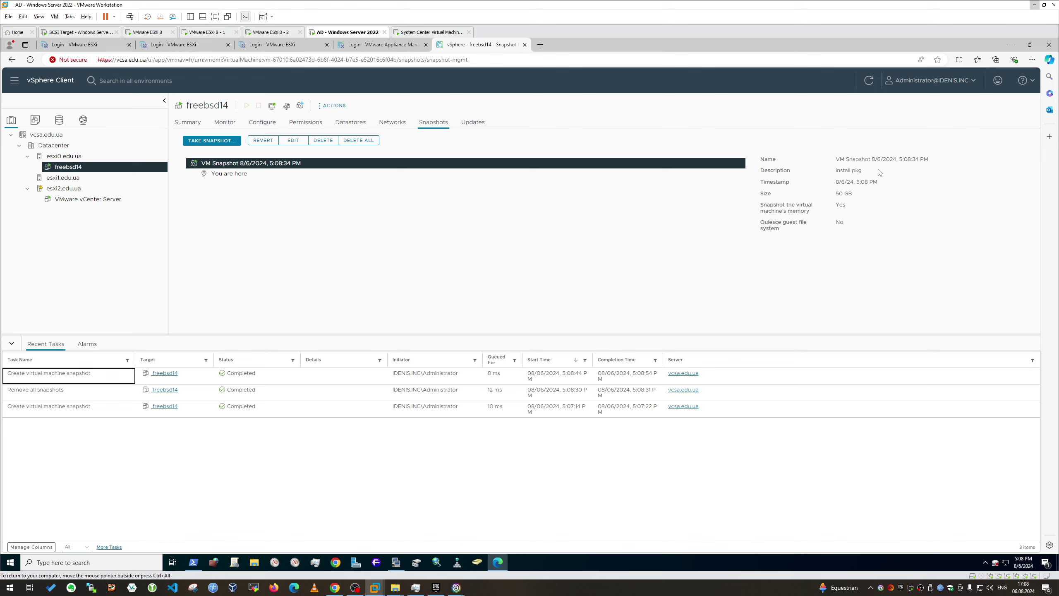
pyautogui.moveTo(879, 171); pyautogui.dragTo(783, 171)
# Step: Switch to the KiTTY terminal and update the package repository catalogue with pkg update
pyautogui.click(395, 562)
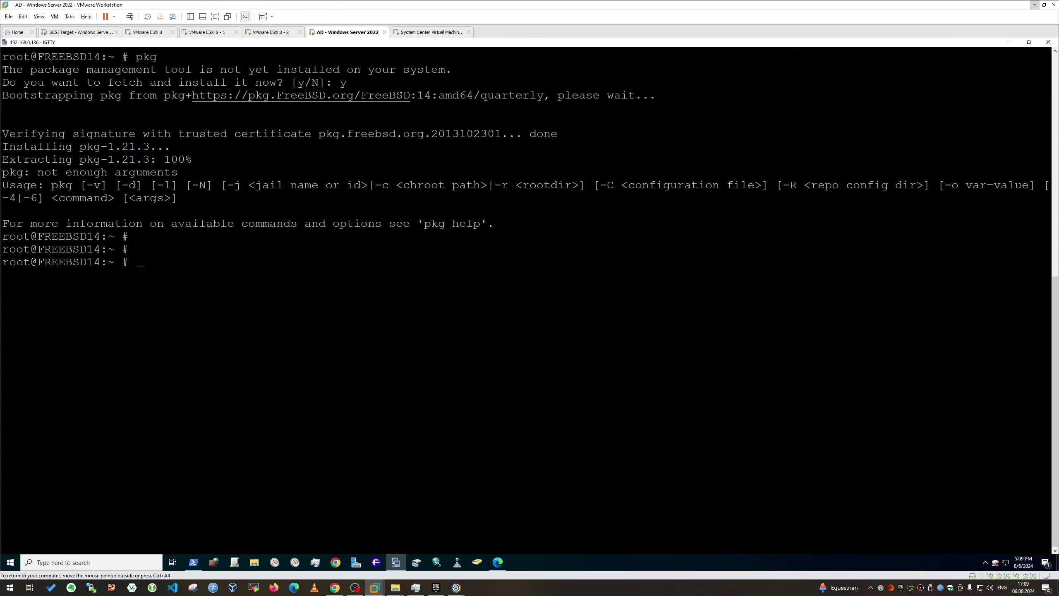
pyautogui.write('pkg update')
pyautogui.press('Return')
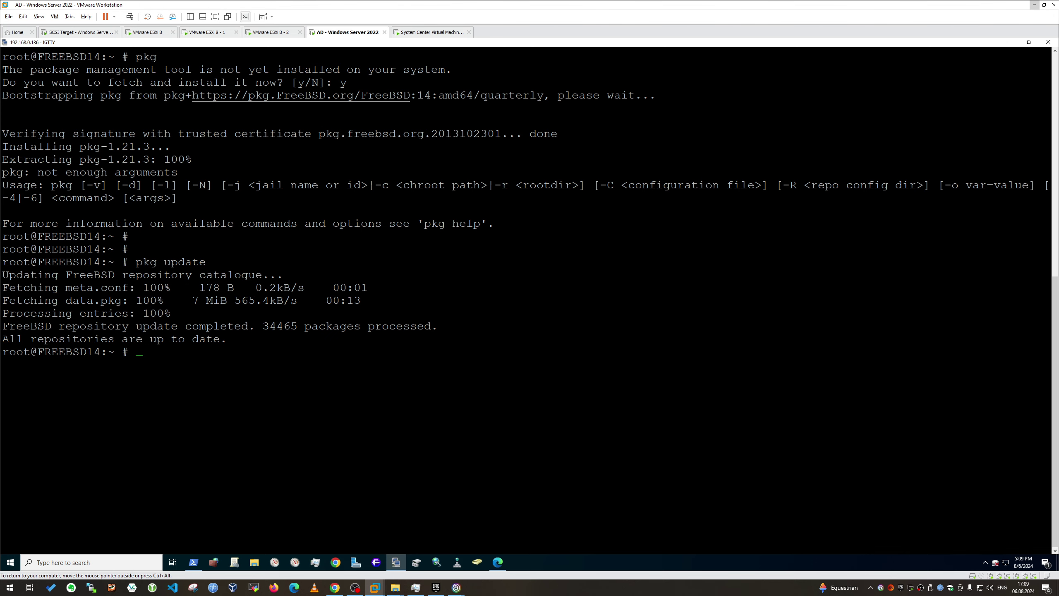
# Step: Back in the vSphere Client, create a freebsd14 snapshot described as "update system", including memory, and check its size
pyautogui.hotkey('alt', 'Tab')
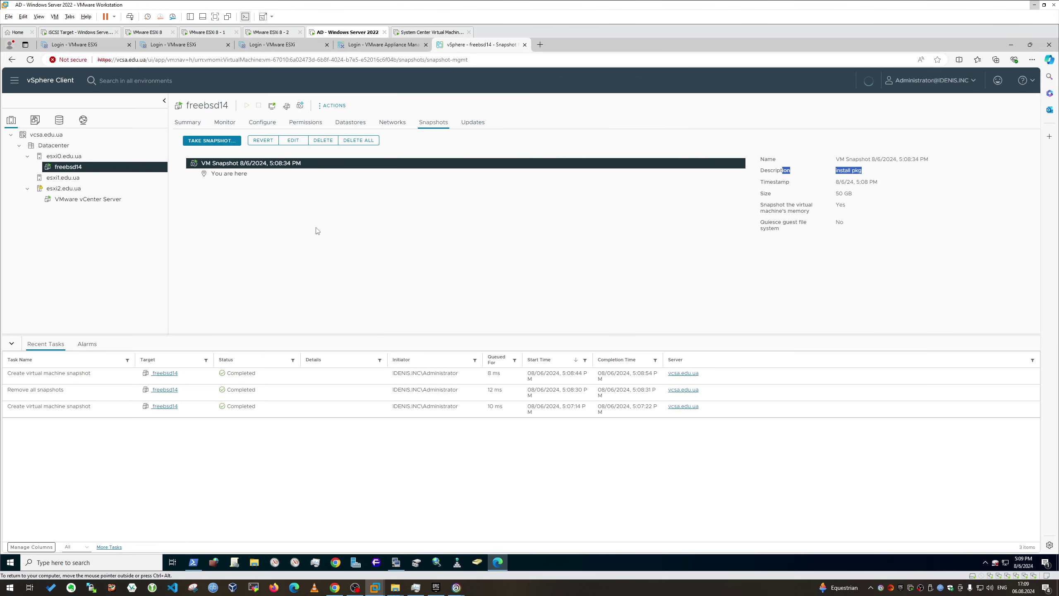
pyautogui.click(221, 140)
pyautogui.click(478, 292)
pyautogui.write('ad')
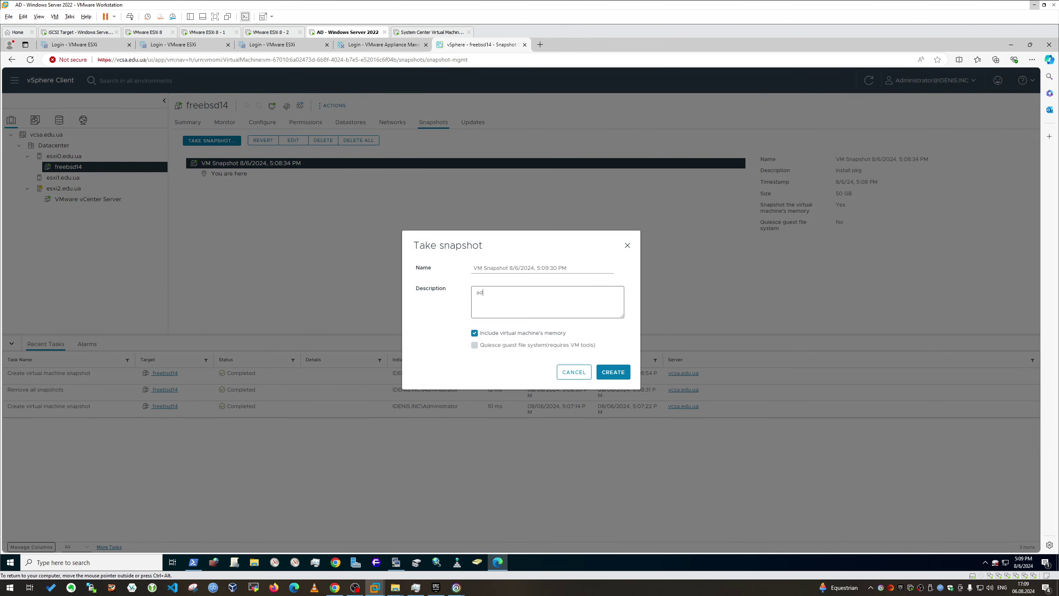
pyautogui.write('pdate system')
pyautogui.click(616, 372)
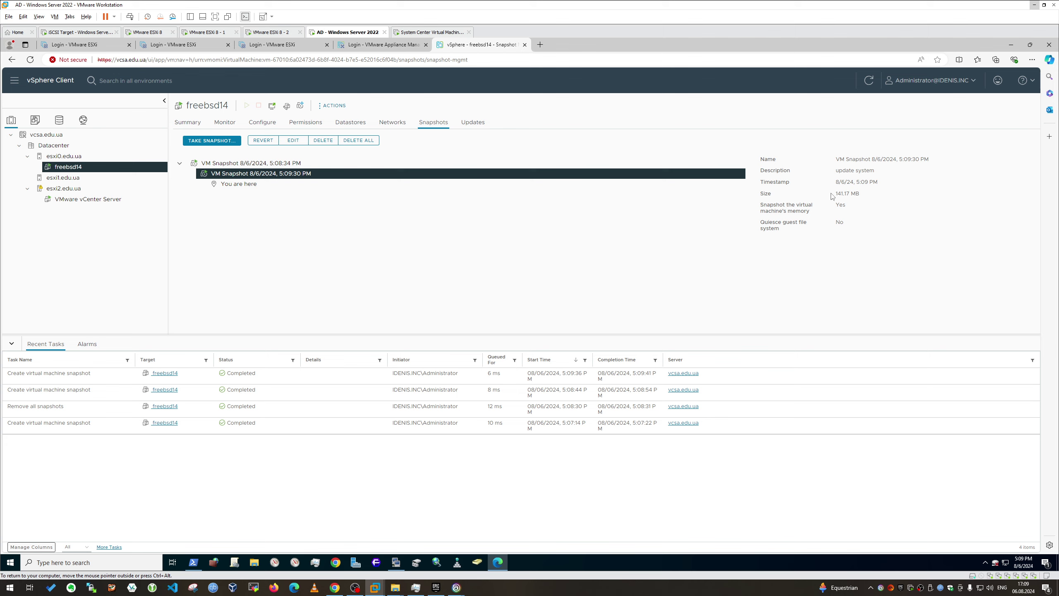
pyautogui.moveTo(834, 193); pyautogui.dragTo(863, 195)
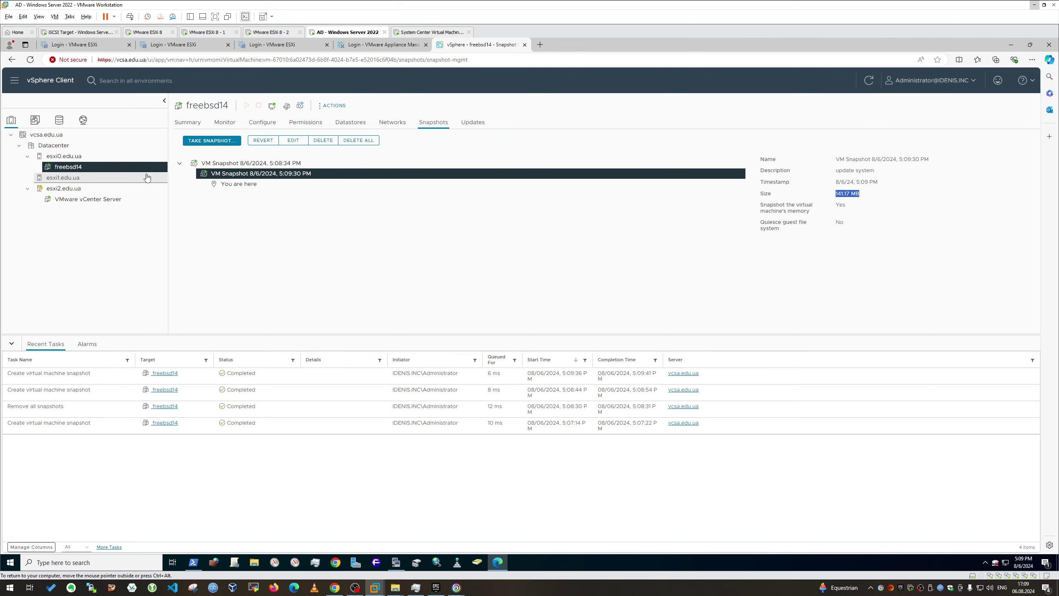
# Step: Browse the files of the DATA datastore and try to open the freebsd14 folder from the file list
pyautogui.click(59, 125)
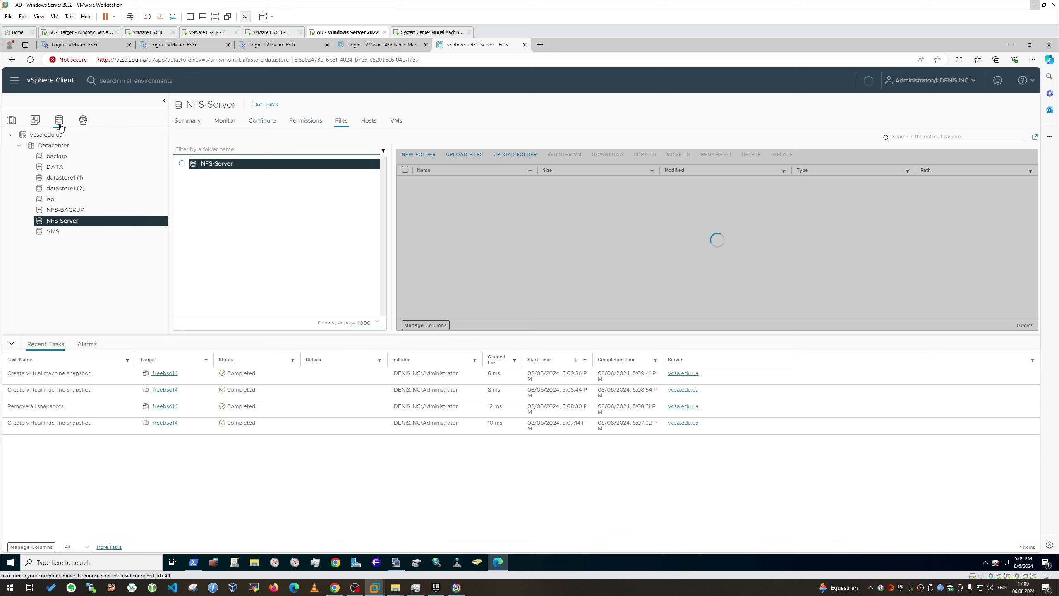
pyautogui.click(91, 167)
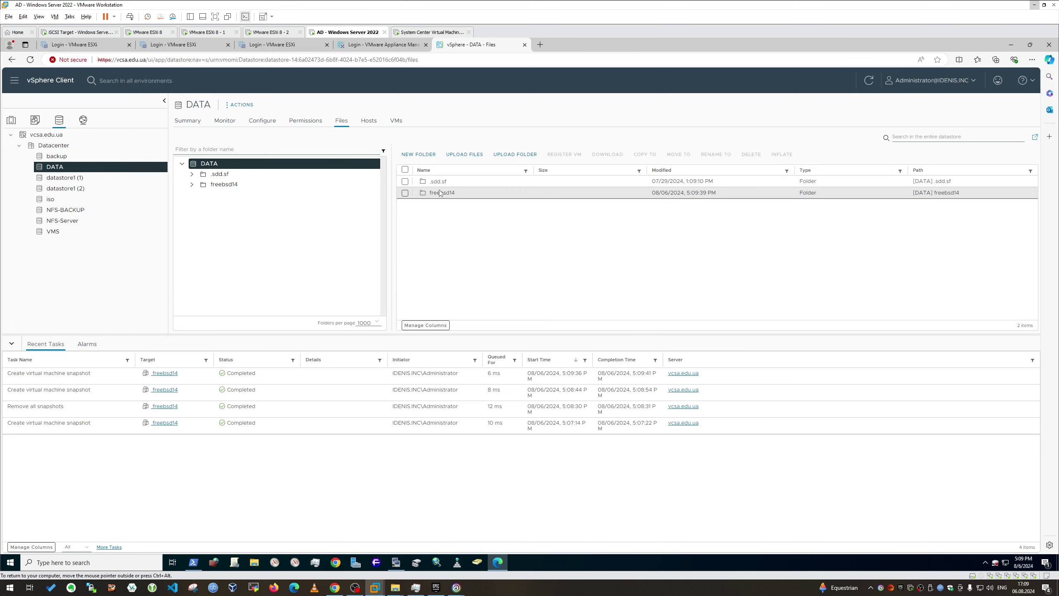
pyautogui.click(442, 193)
pyautogui.click(442, 193)
pyautogui.click(442, 194)
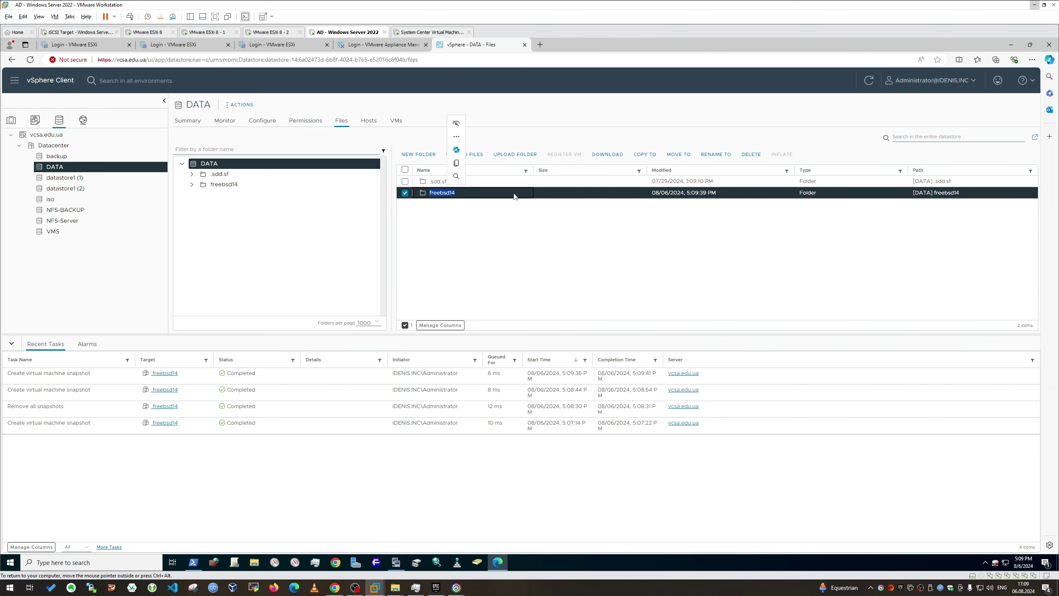
pyautogui.click(515, 194)
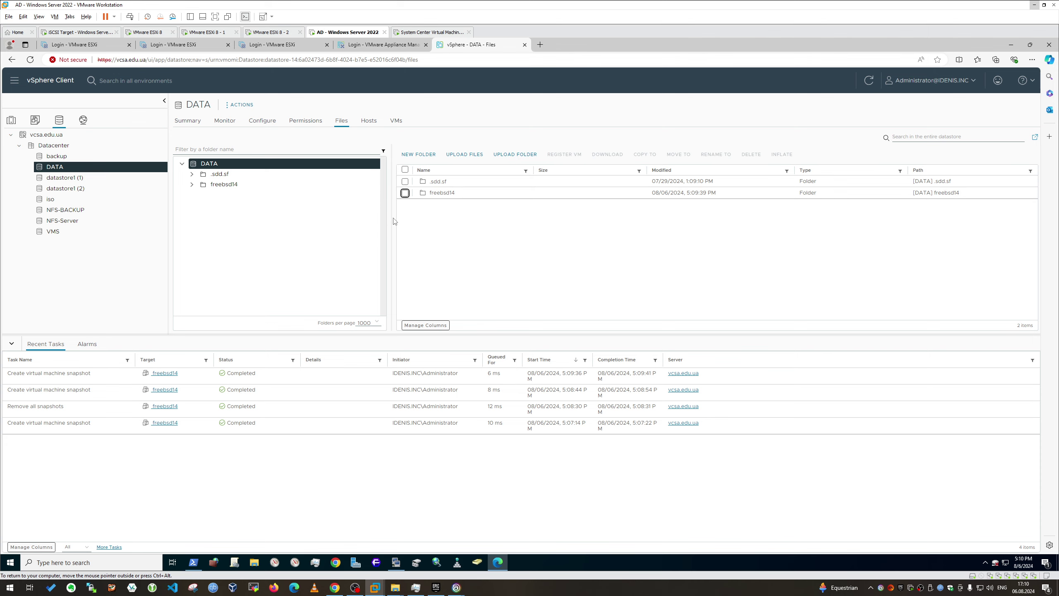
# Step: Narrow the datastore's folder tree and the file list's Name and Size columns to make room for file details
pyautogui.moveTo(391, 221); pyautogui.dragTo(286, 222)
pyautogui.click(347, 194)
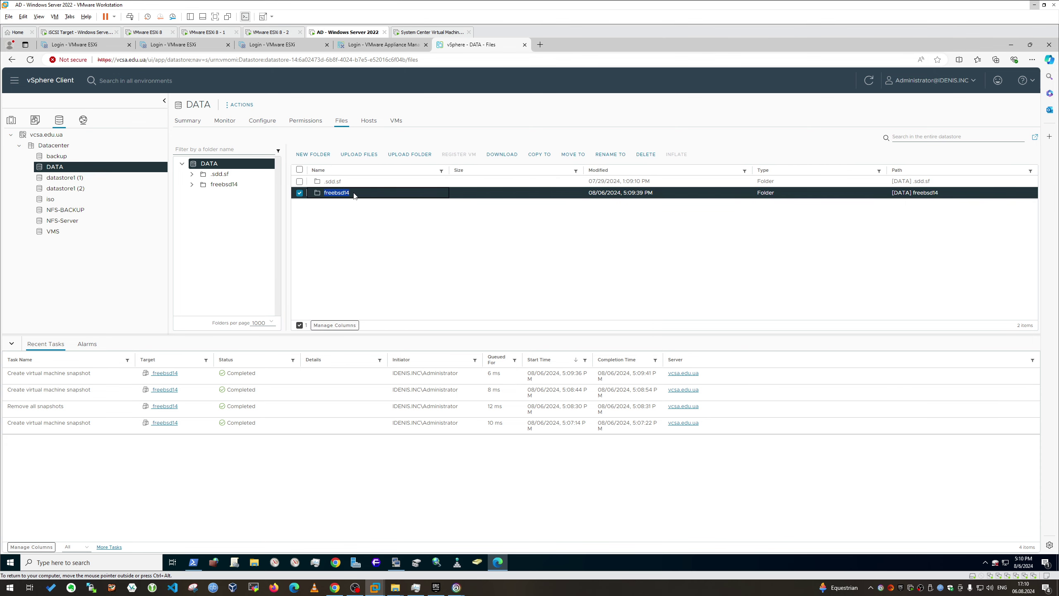
pyautogui.click(349, 194)
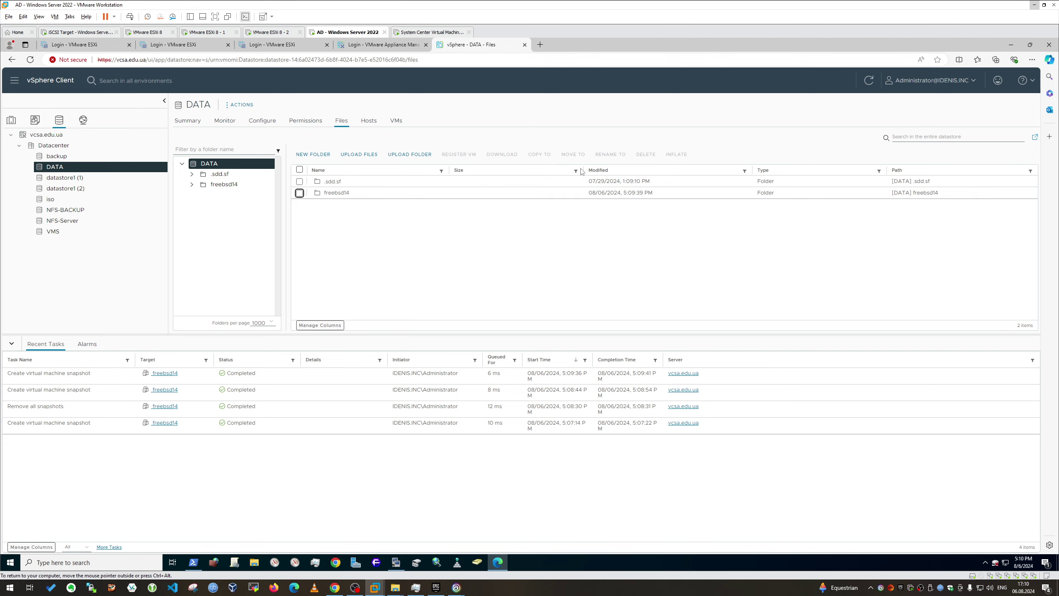
pyautogui.moveTo(584, 170); pyautogui.dragTo(385, 170)
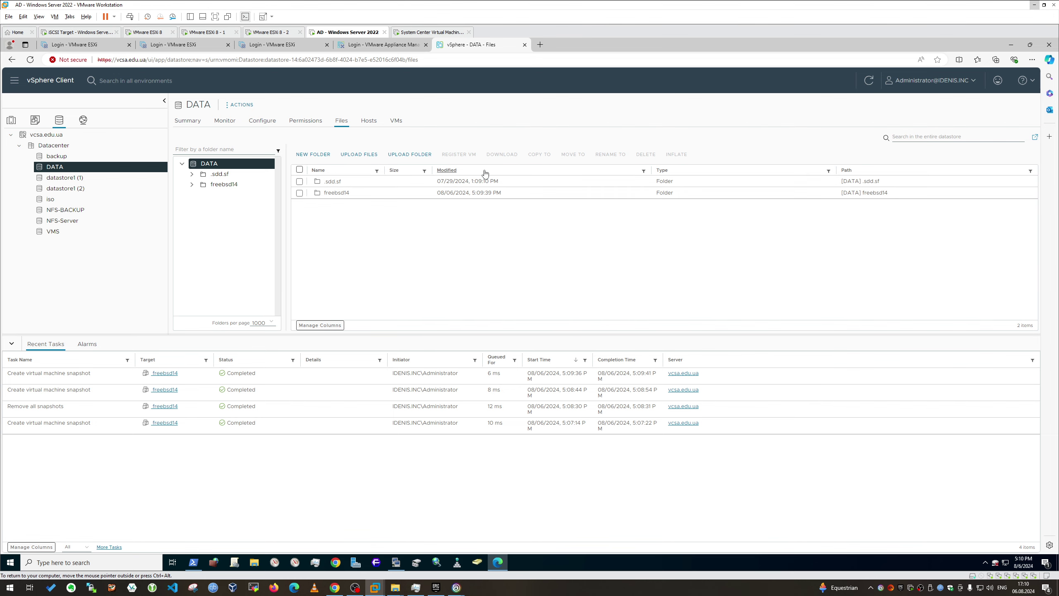
# Step: Open the freebsd14 folder from the folder tree, enlarge the file list and sort the files by type
pyautogui.click(214, 185)
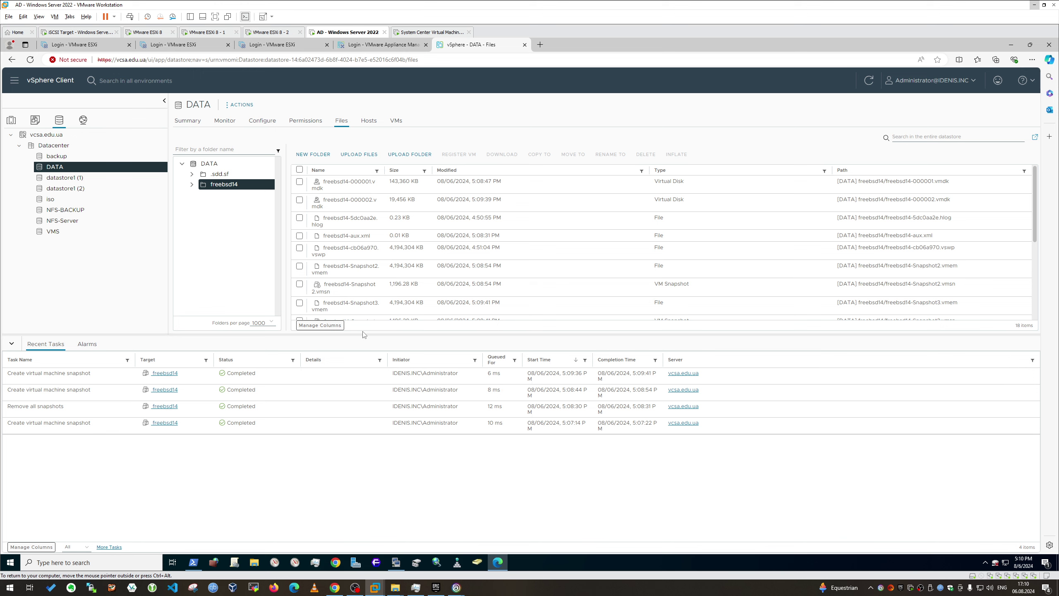
pyautogui.moveTo(153, 334); pyautogui.dragTo(153, 441)
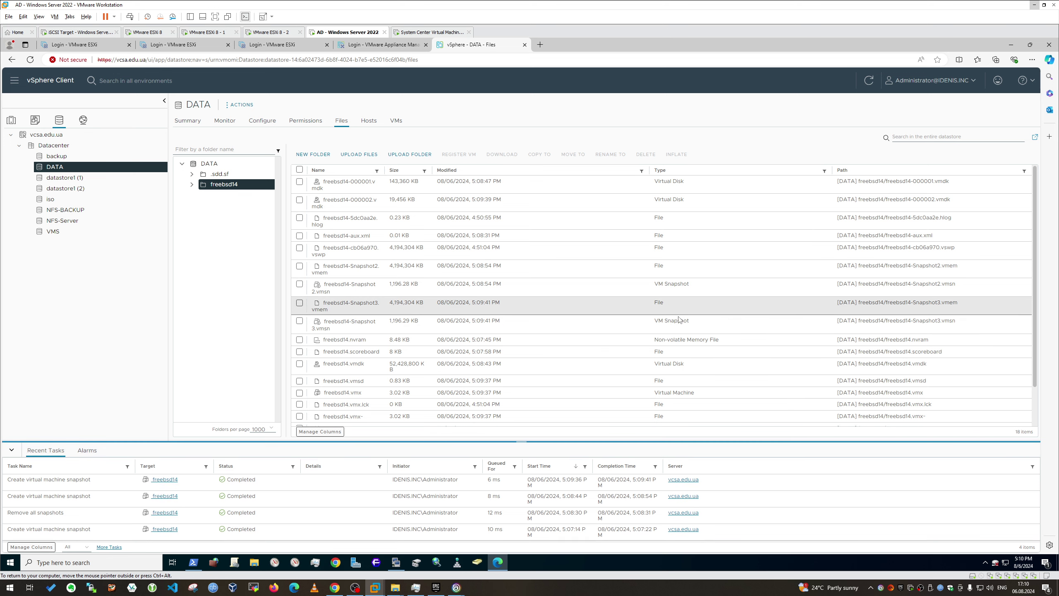
pyautogui.click(696, 174)
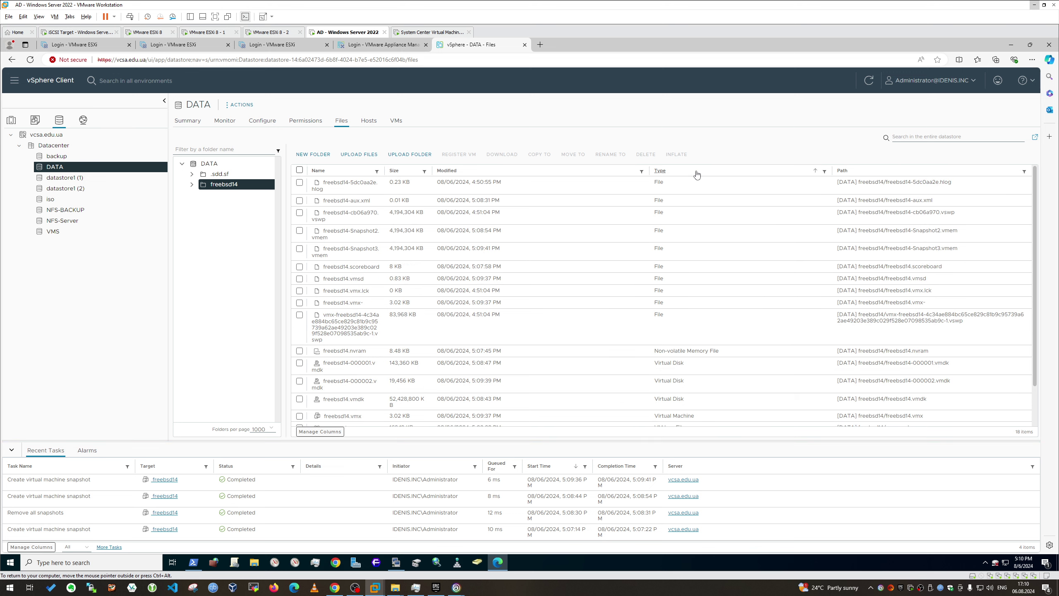
pyautogui.scroll(-2, 694, 250)
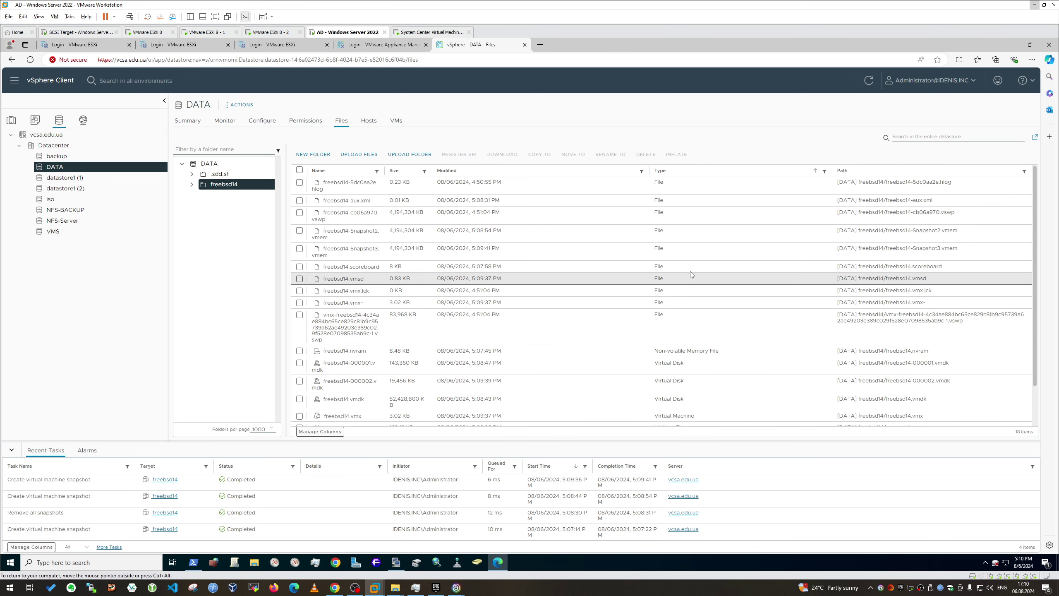
# Step: Select the two VM Snapshot files in the freebsd14 folder and return to the freebsd14 virtual machine's snapshots
pyautogui.scroll(-1, 690, 292)
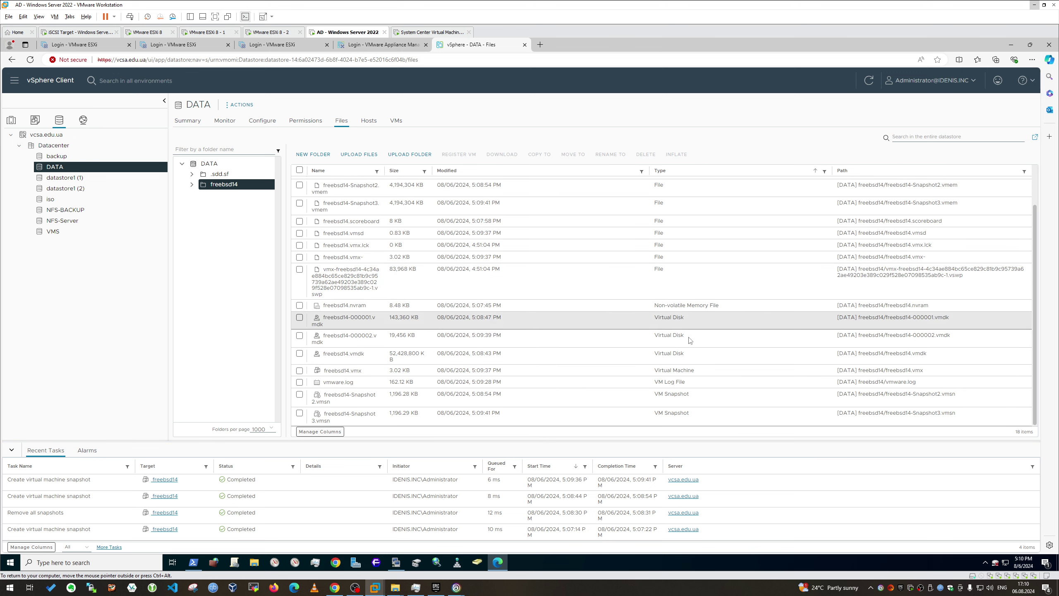
pyautogui.click(686, 400)
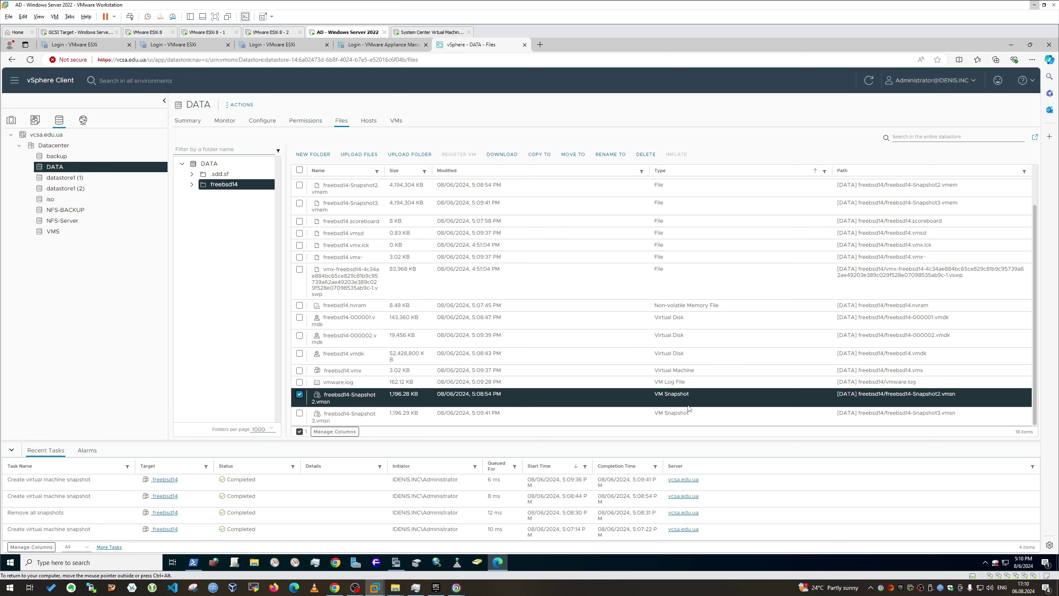
pyautogui.click(702, 412)
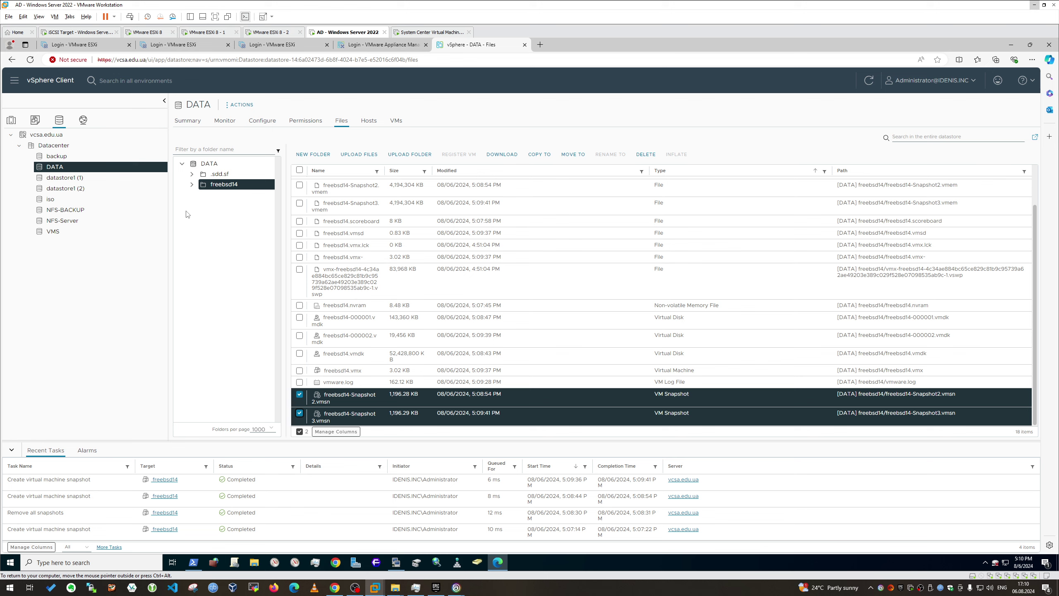
pyautogui.click(11, 120)
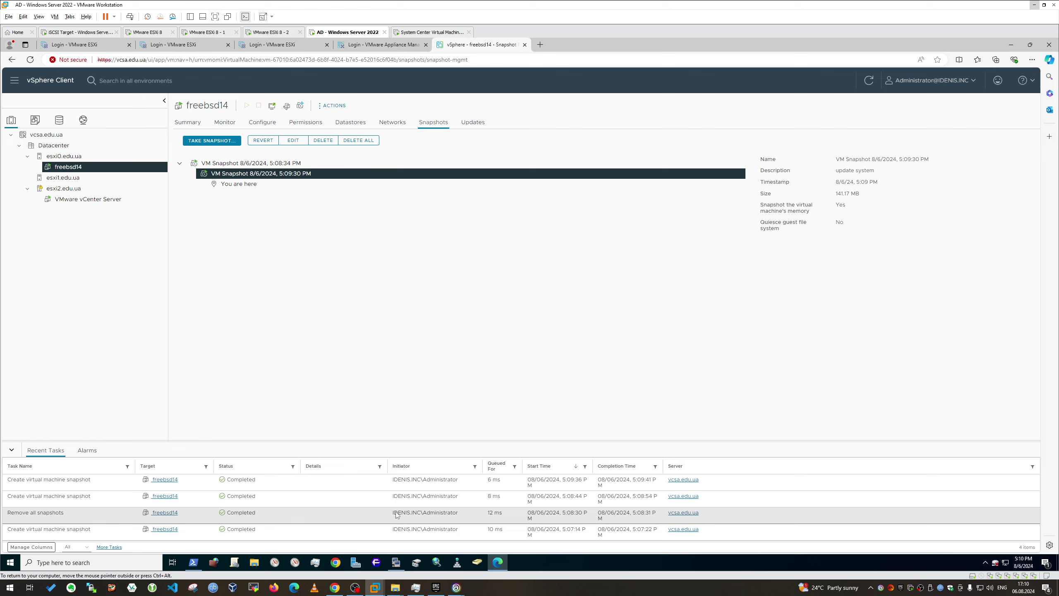
# Step: Switch to the KiTTY terminal and install nginx with "pkg install -y nginx"
pyautogui.click(397, 560)
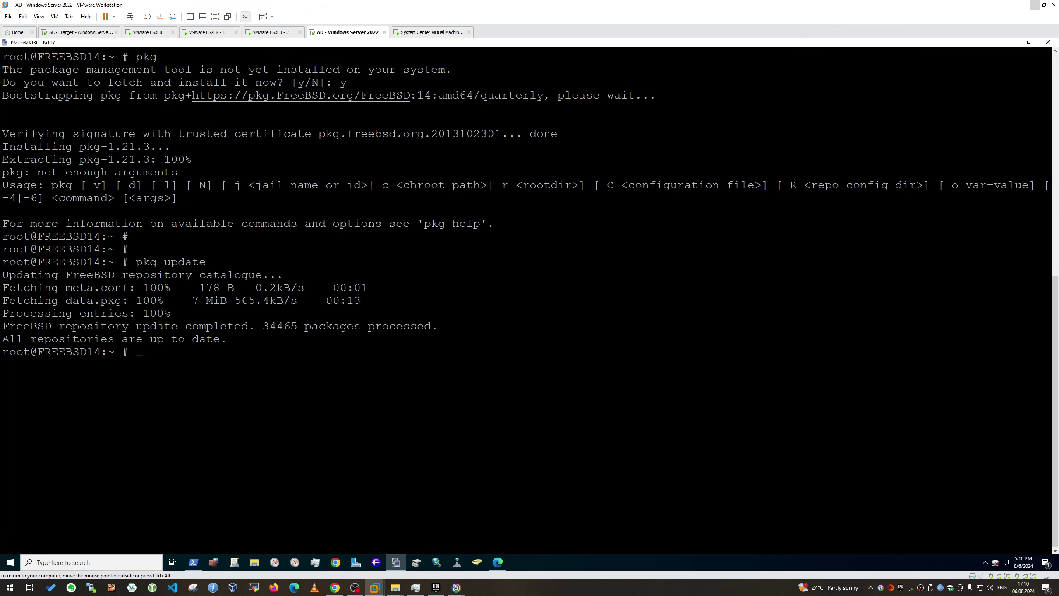
pyautogui.hotkey('ctrl', 'alt')
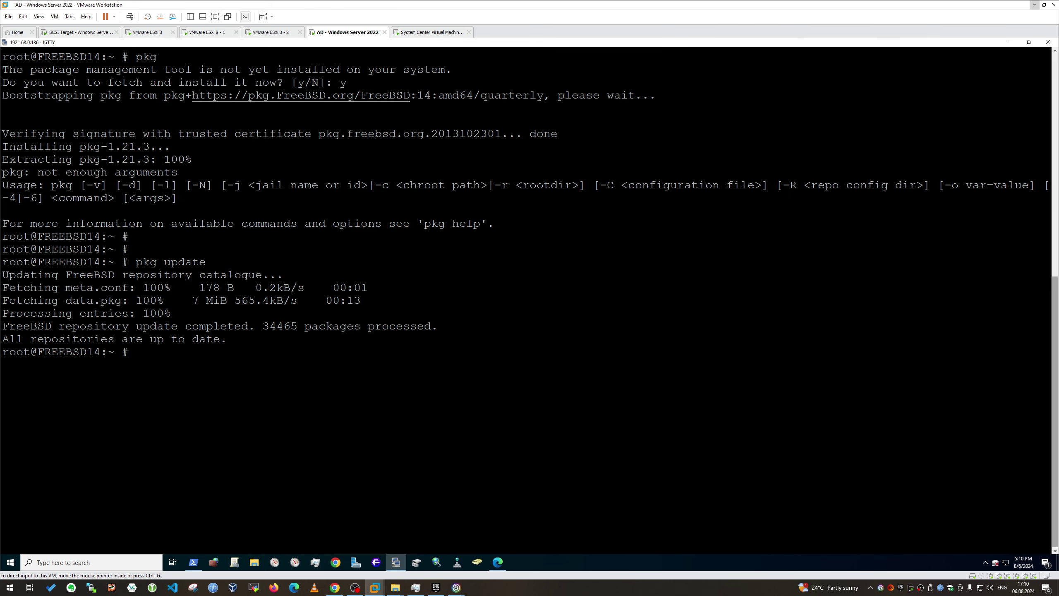
pyautogui.write('pkg install -y nginx')
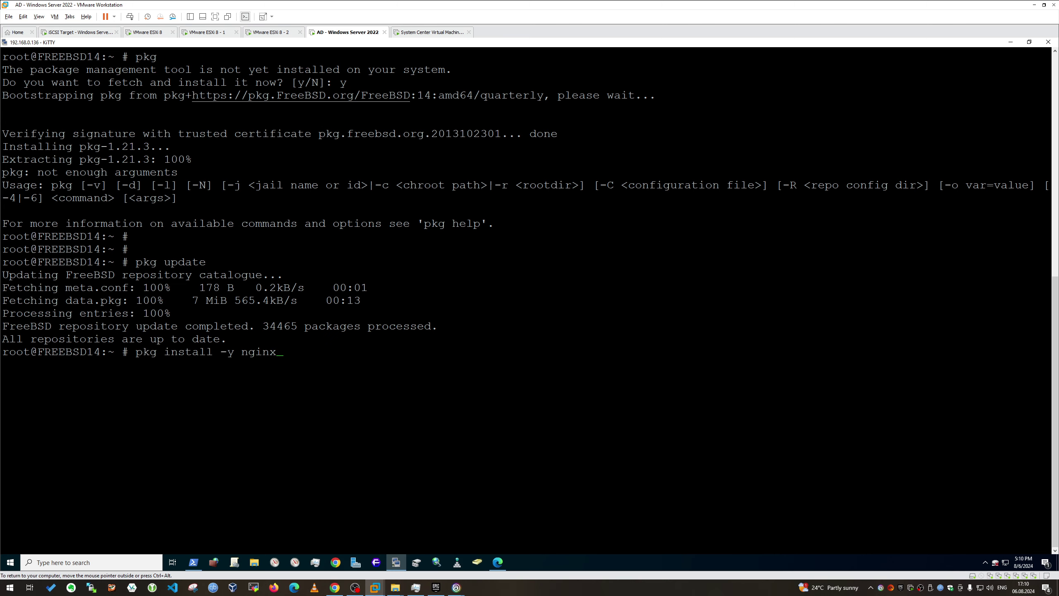
pyautogui.hotkey('ctrl', 'l')
pyautogui.press('Return')
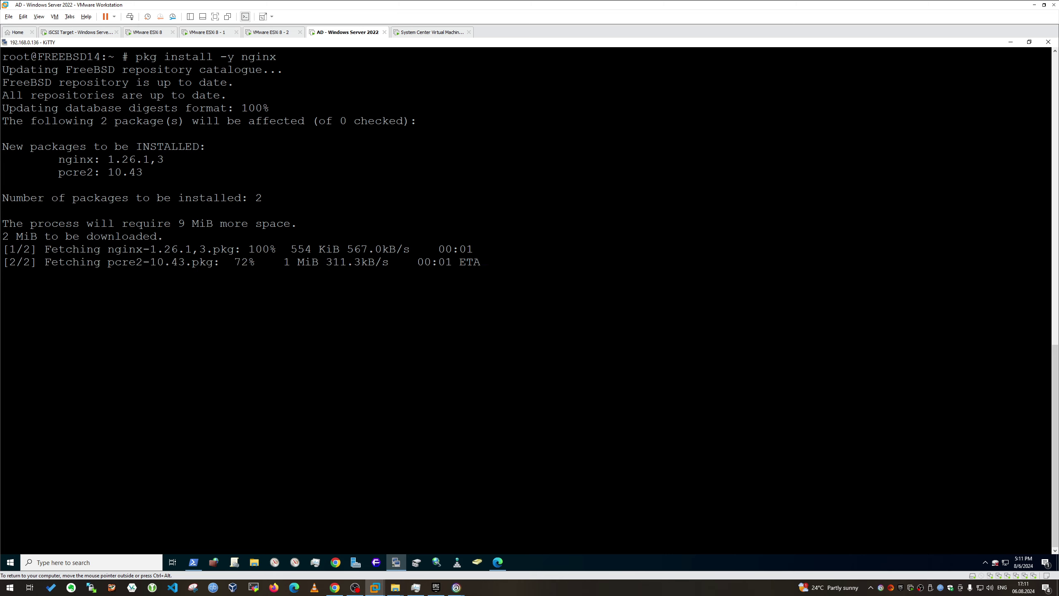
pyautogui.hotkey('ctrl', 'alt')
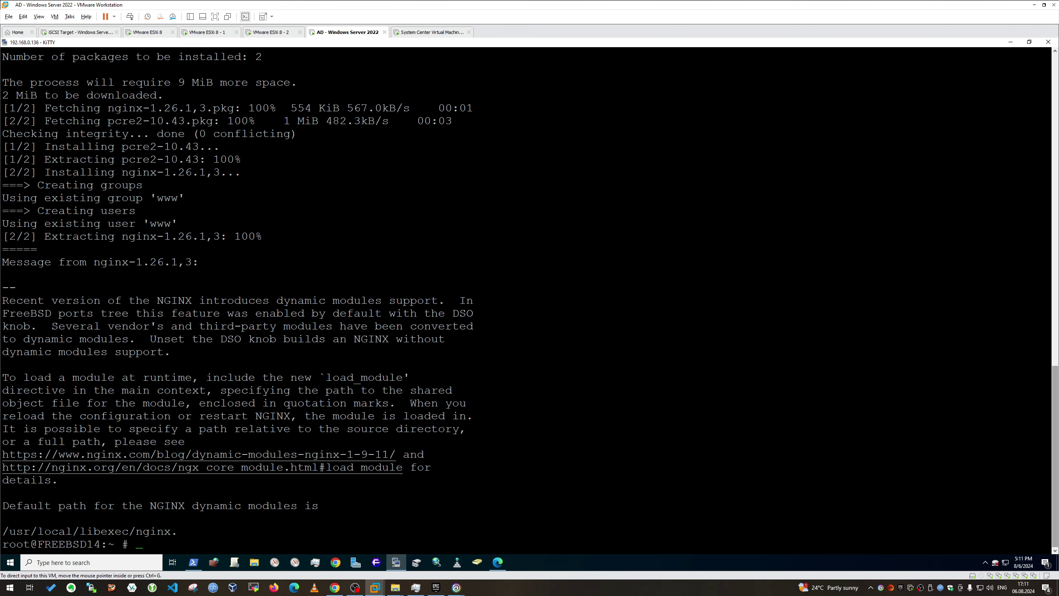
pyautogui.hotkey('ctrl', 'g')
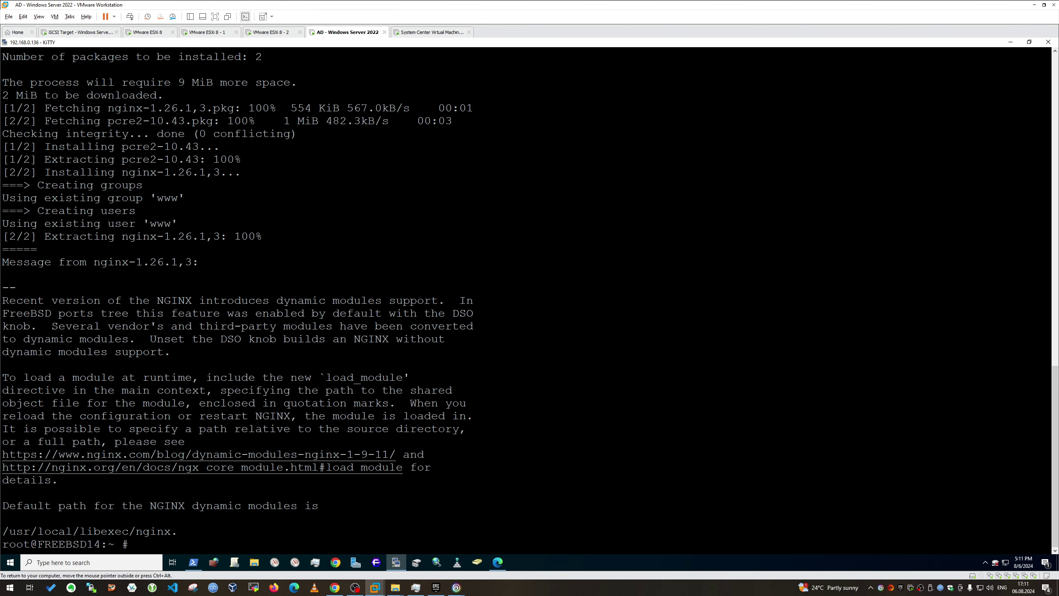
pyautogui.click(340, 565)
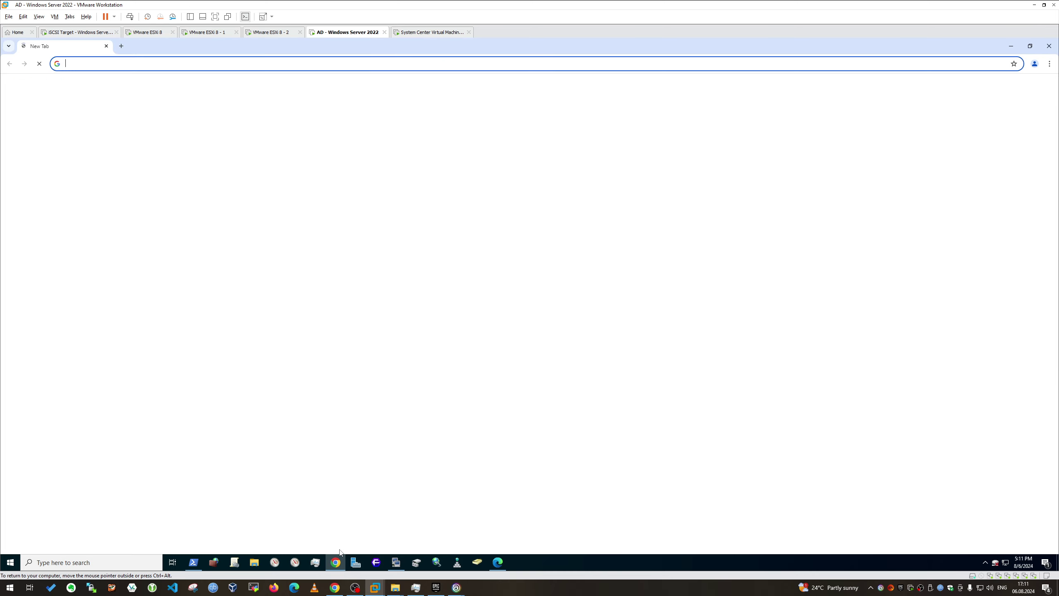
pyautogui.rightClick(339, 563)
pyautogui.click(339, 546)
# Step: Back in the vSphere Client, create a freebsd14 snapshot described as "install NGINX", including memory, and review its description and size
pyautogui.click(497, 562)
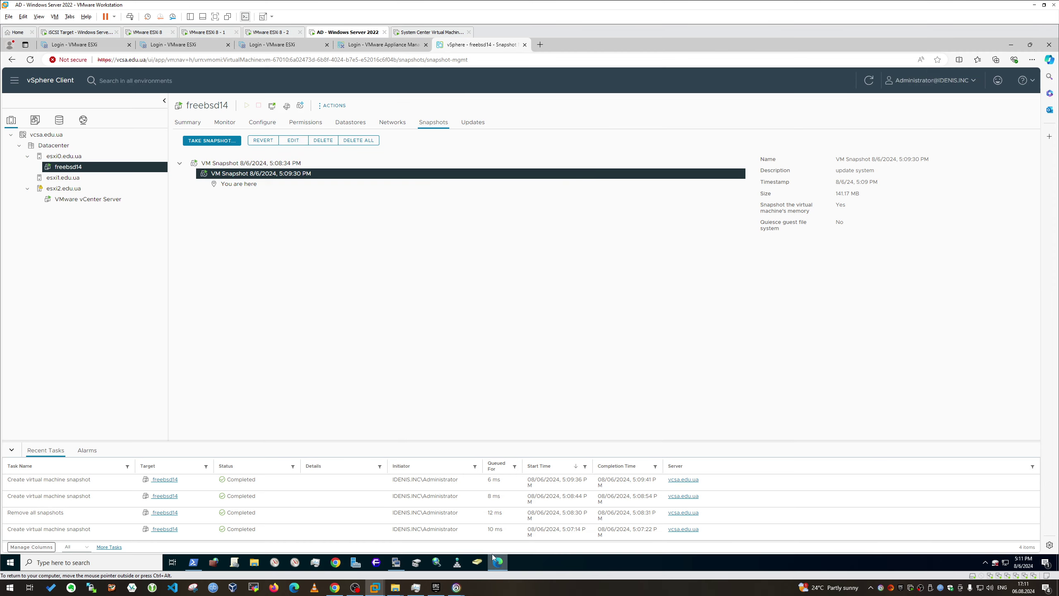
pyautogui.click(197, 142)
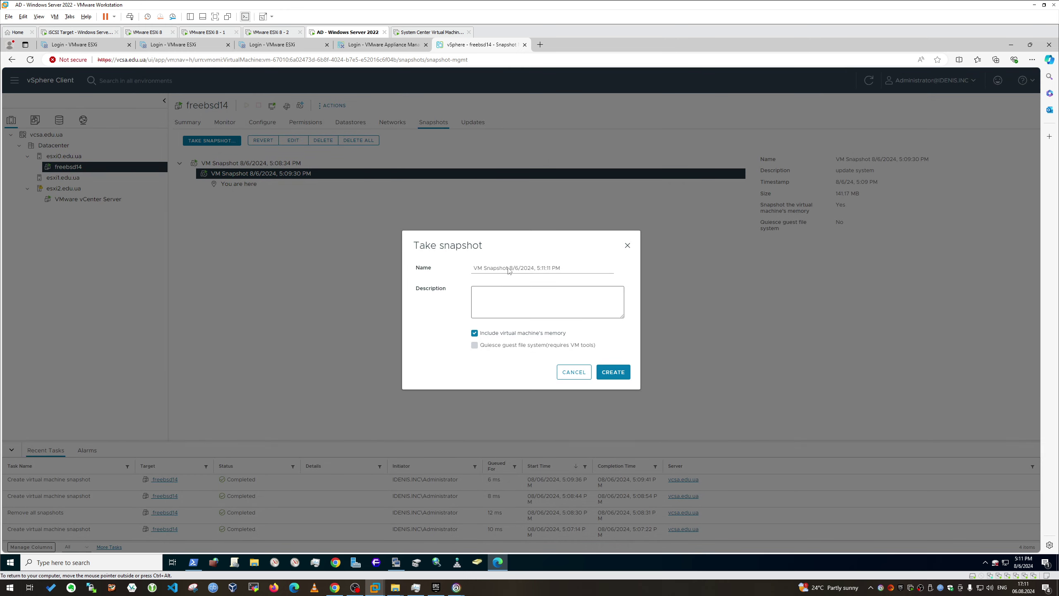
pyautogui.write('install NGINX')
pyautogui.click(611, 373)
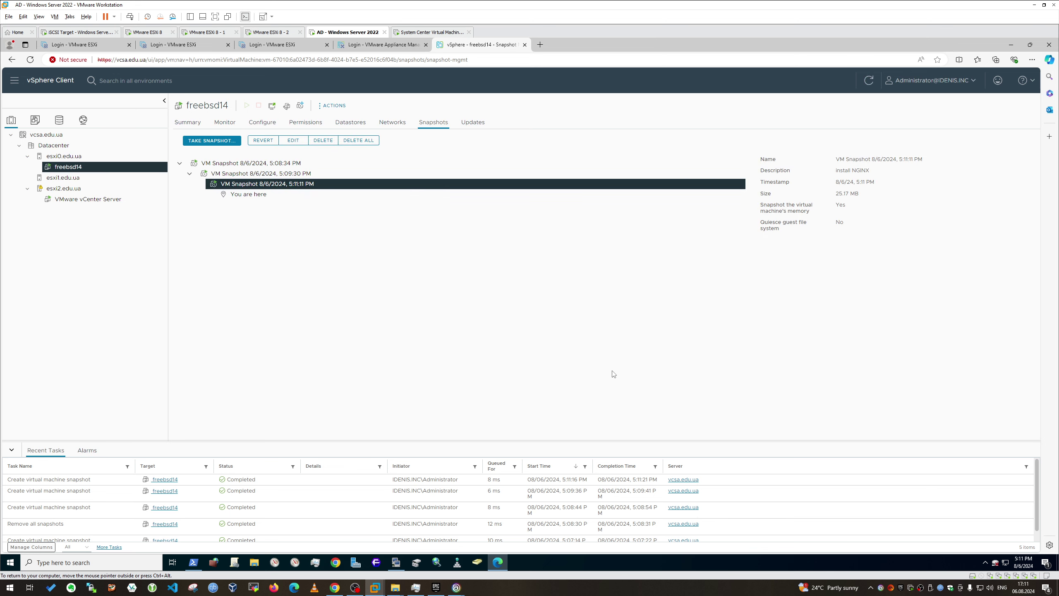
pyautogui.moveTo(765, 170); pyautogui.dragTo(873, 175)
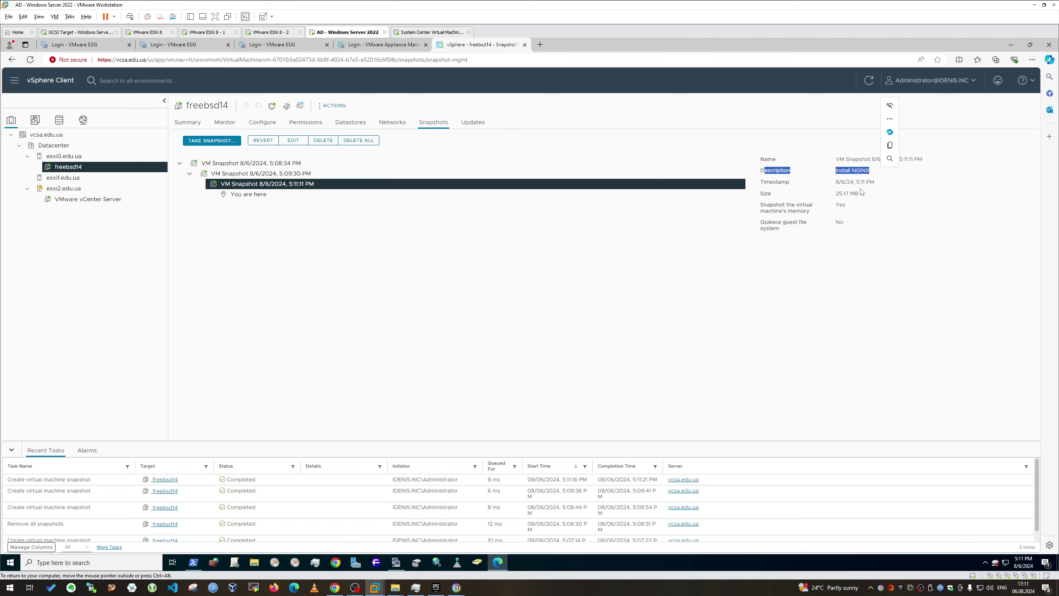
pyautogui.moveTo(765, 193); pyautogui.dragTo(772, 193)
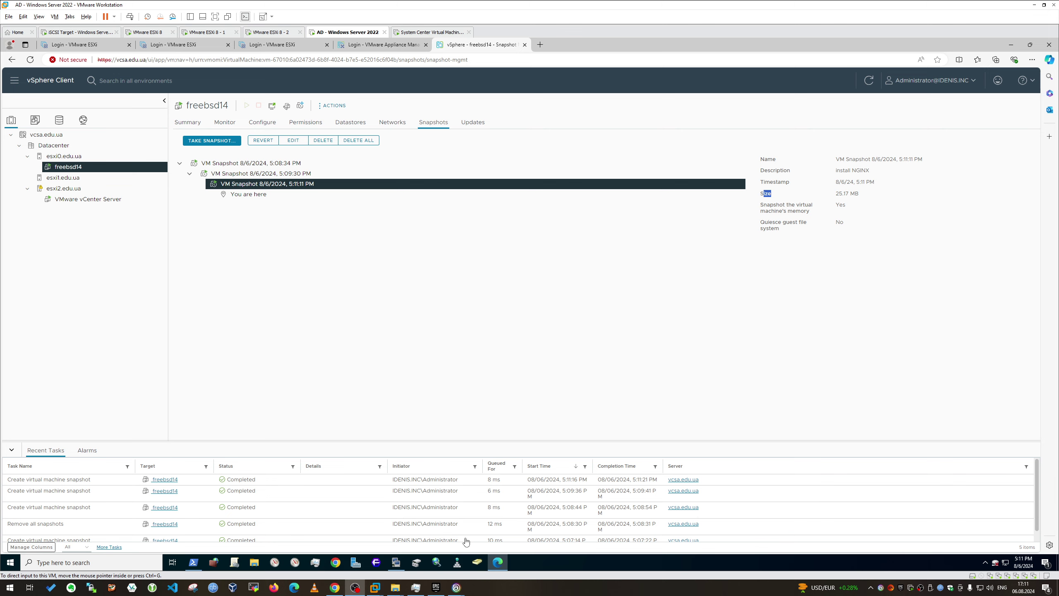
# Step: In the KiTTY terminal, clear the screen and enable nginx at startup with sysrc nginx_enable="YES"
pyautogui.moveTo(394, 564); pyautogui.dragTo(506, 566)
pyautogui.click(505, 565)
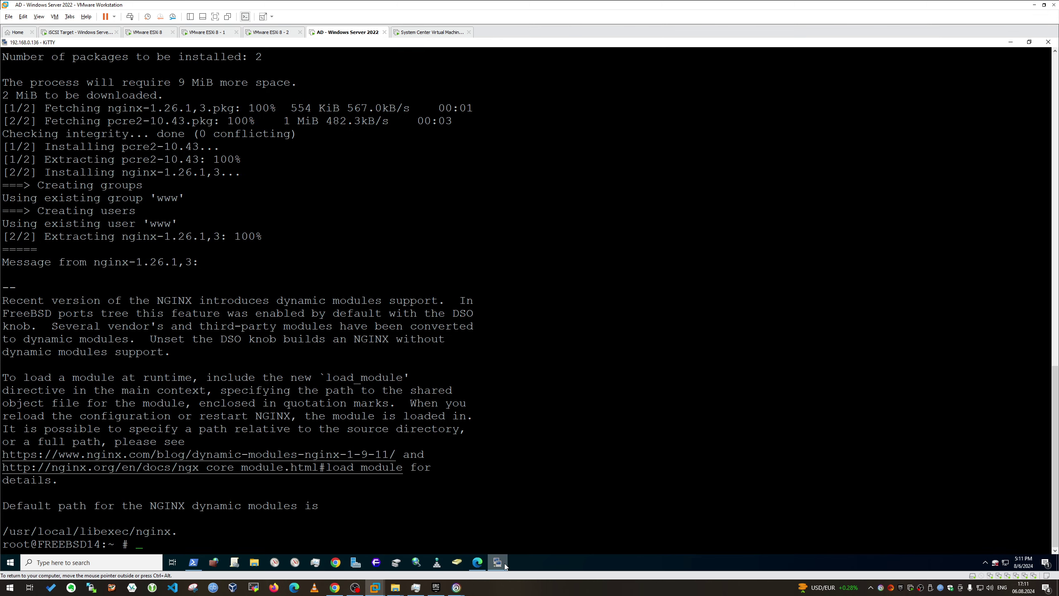
pyautogui.write('sysrc nginx_enable="YES"')
pyautogui.write('sysrc nginx_enable="YES"')
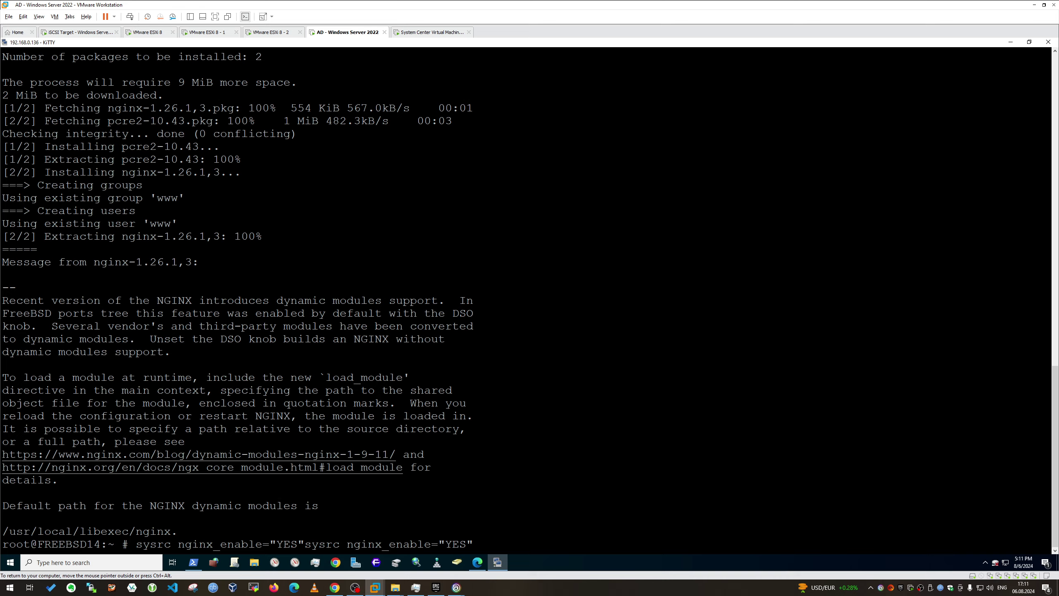
pyautogui.hotkey('ctrl', 'c')
pyautogui.write('cl')
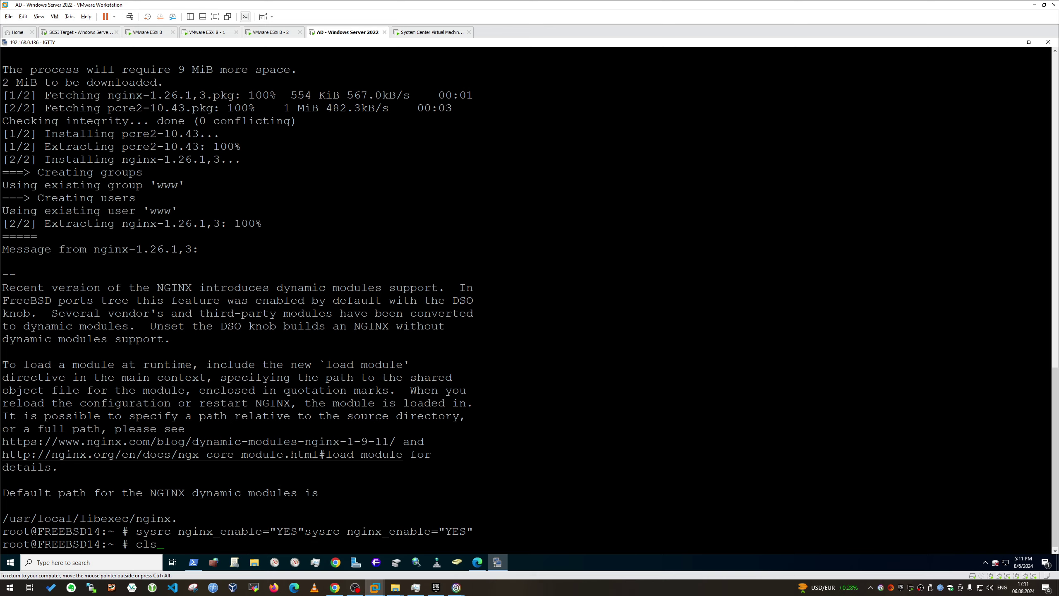
pyautogui.write('ear')
pyautogui.press('Return')
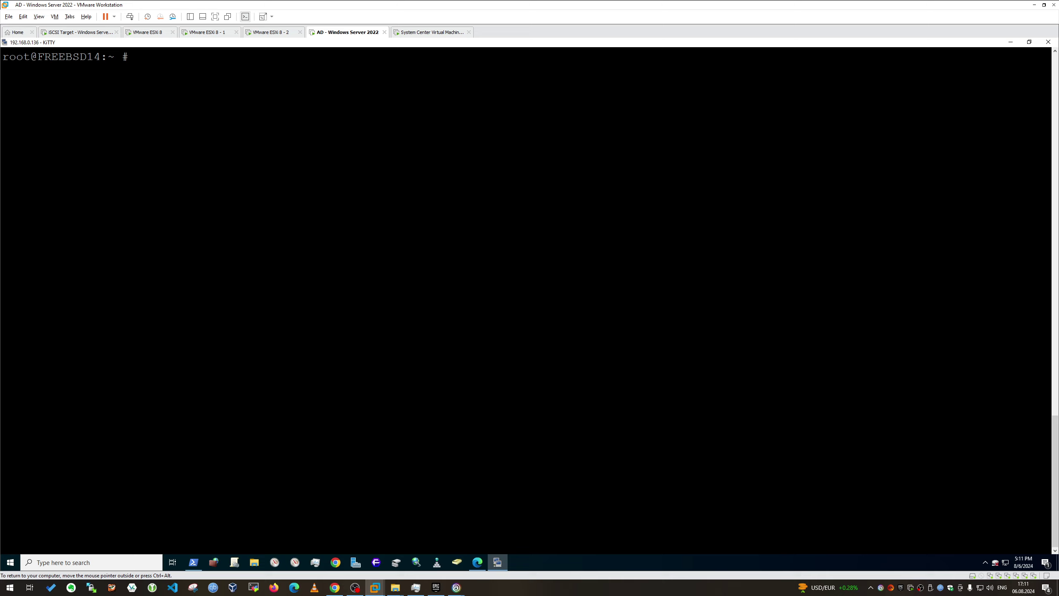
pyautogui.press('shift+Insert')
pyautogui.press('Return')
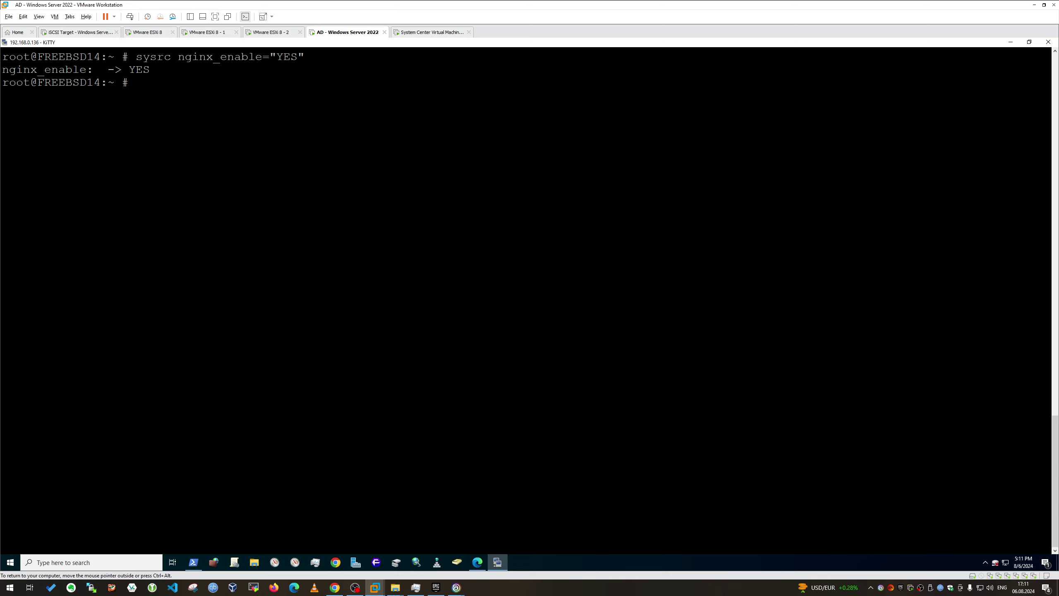
# Step: Check the nginx service status and list the listening IPv4 sockets with "sockstat -l4"
pyautogui.write('service nginx status')
pyautogui.press('Return')
pyautogui.write('socket')
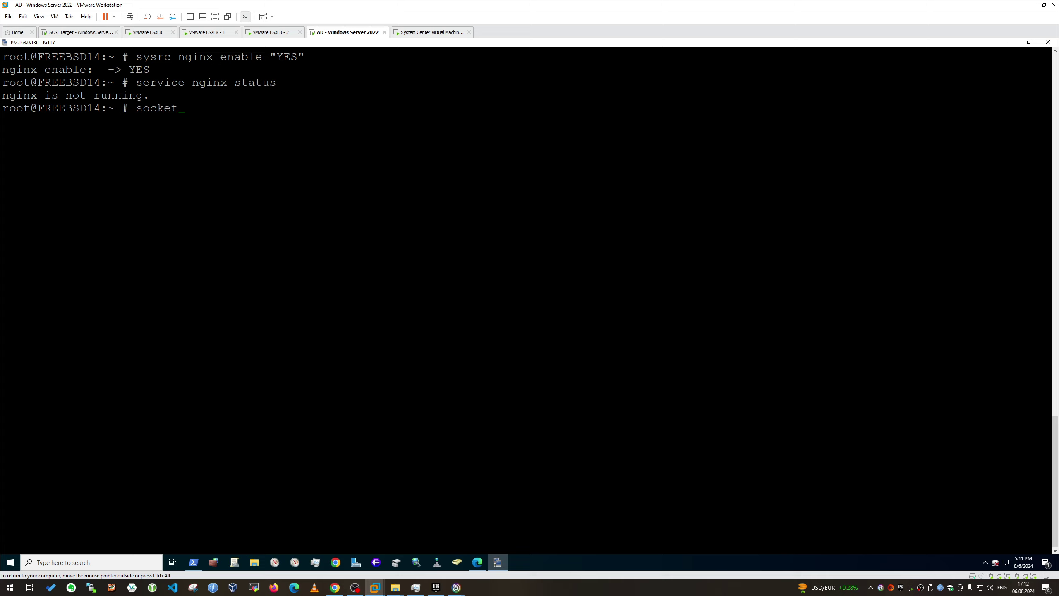
pyautogui.write('s')
pyautogui.press('BackSpace')
pyautogui.press('BackSpace')
pyautogui.write('stat .')
pyautogui.press('Tab')
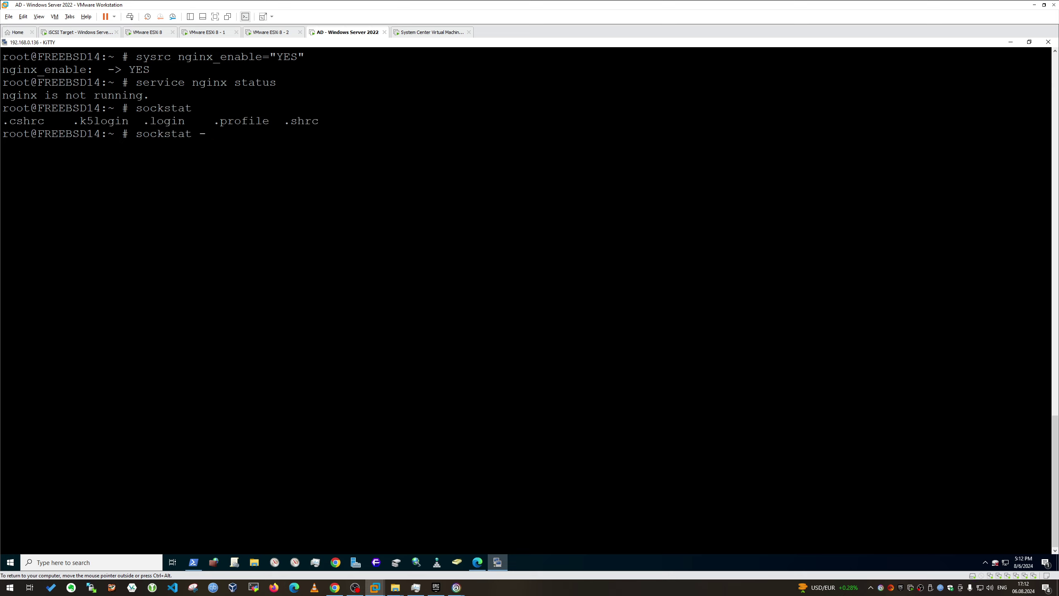
pyautogui.write('-l4')
pyautogui.press('Return')
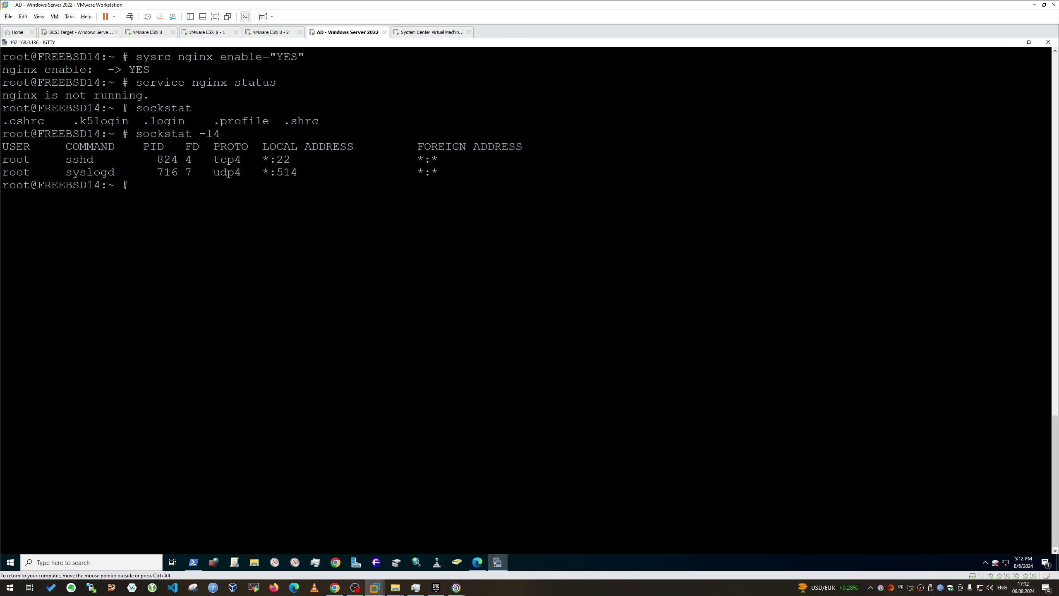
# Step: Back in the vSphere Client, create a freebsd14 snapshot described as "add nginx to autostart", including memory
pyautogui.hotkey('ctrl', 'alt')
pyautogui.click(477, 562)
pyautogui.click(201, 142)
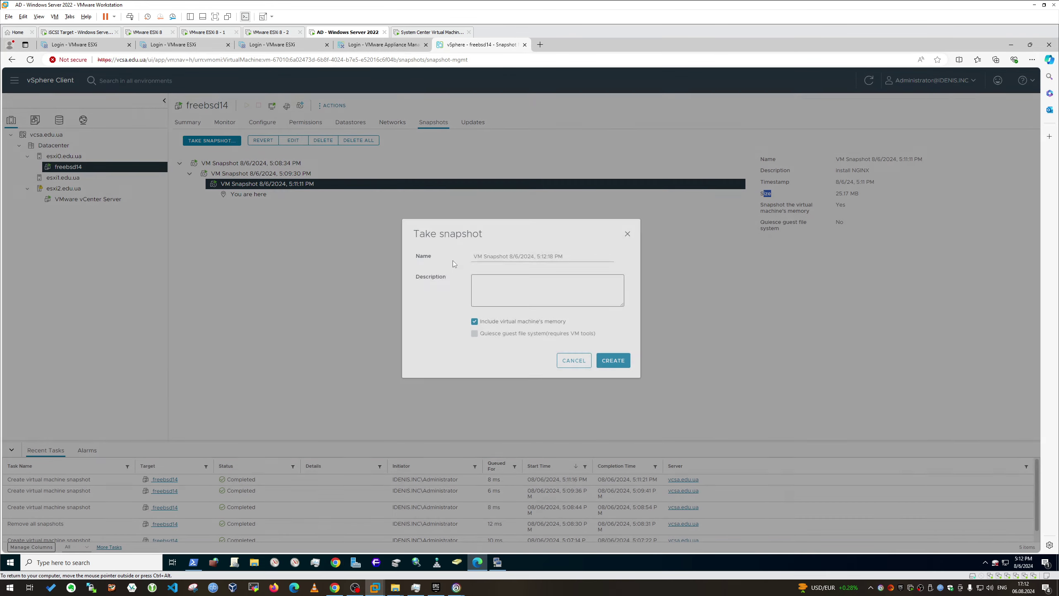
pyautogui.click(547, 301)
pyautogui.write('add n')
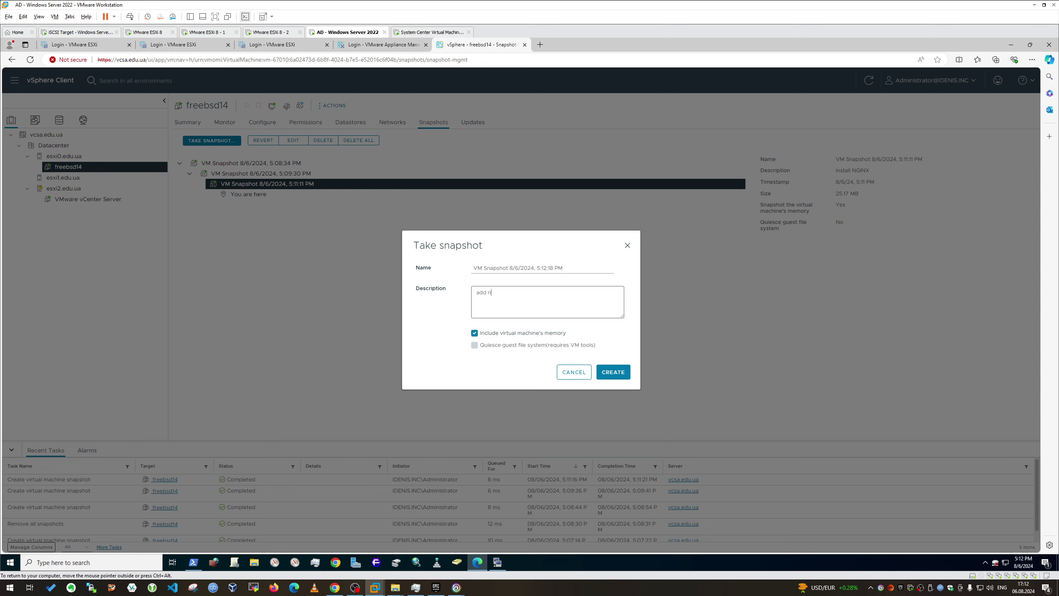
pyautogui.write('ginx to autostart')
pyautogui.click(608, 376)
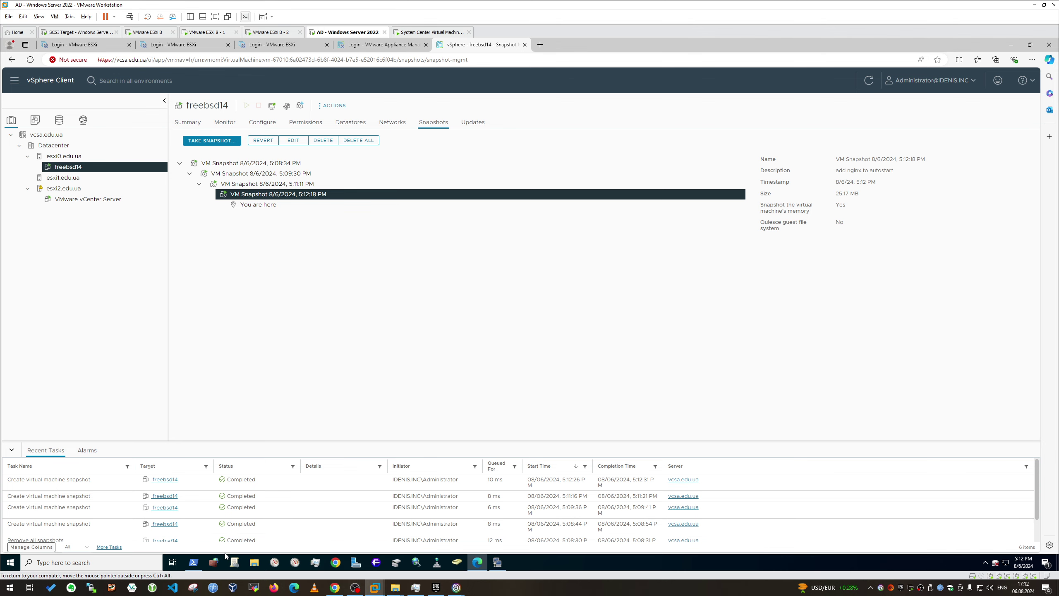
# Step: In the KiTTY terminal, start the nginx service with "service nginx start" and check its status
pyautogui.click(497, 562)
pyautogui.write('service nginx start')
pyautogui.press('Return')
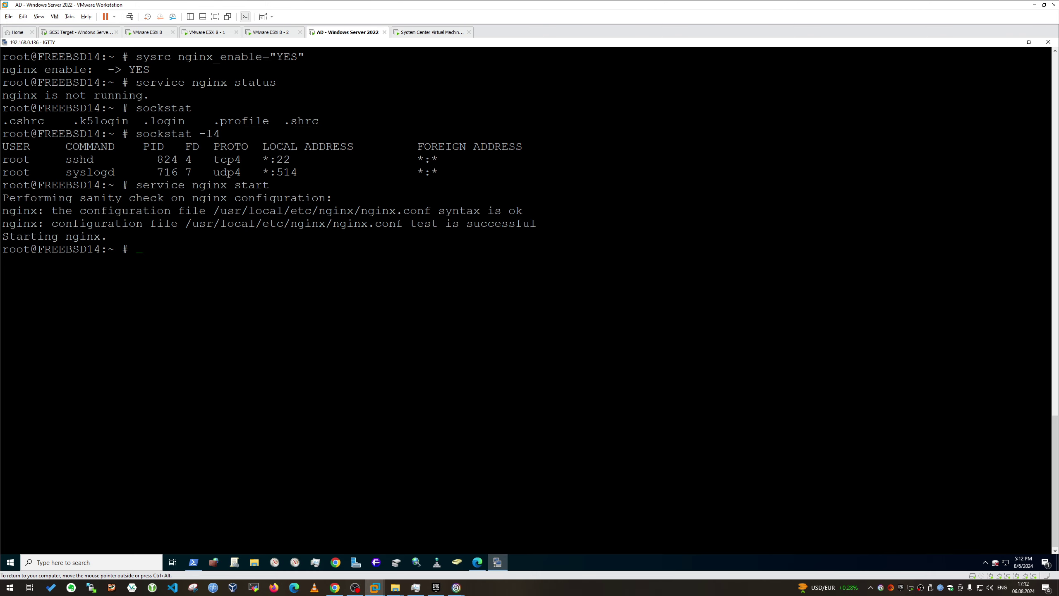
pyautogui.press('Up')
pyautogui.press('Up')
pyautogui.press('Up')
pyautogui.press('Up')
pyautogui.press('Return')
# Step: List the listening IPv4 sockets with "sockstat -l4", and list them again filtered to nginx with grep
pyautogui.press('Up')
pyautogui.press('Up')
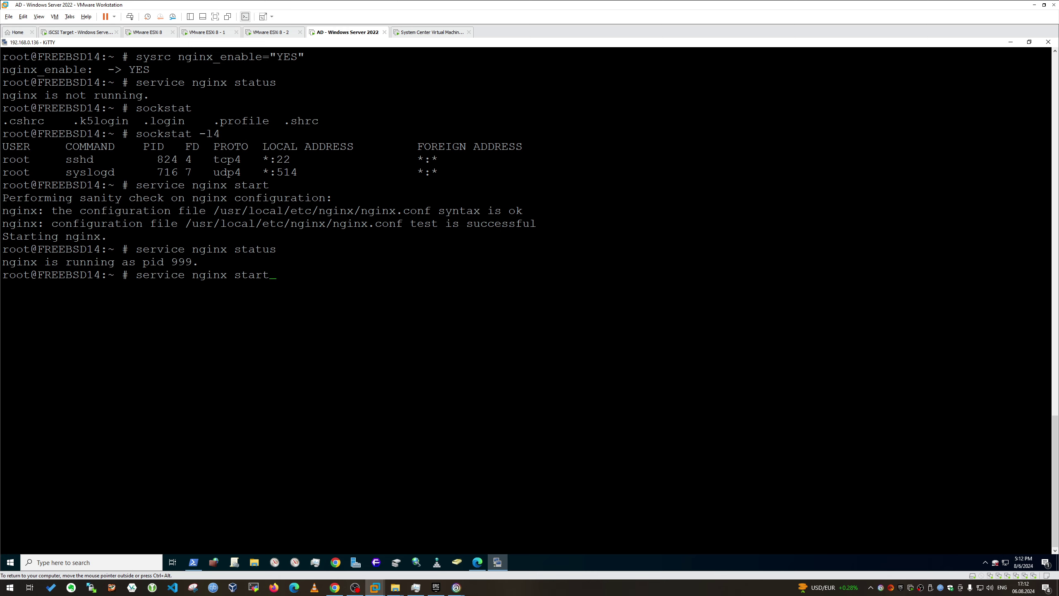
pyautogui.press('Up')
pyautogui.press('Down')
pyautogui.press('Down')
pyautogui.press('Up')
pyautogui.press('Up')
pyautogui.press('Return')
pyautogui.press('Up')
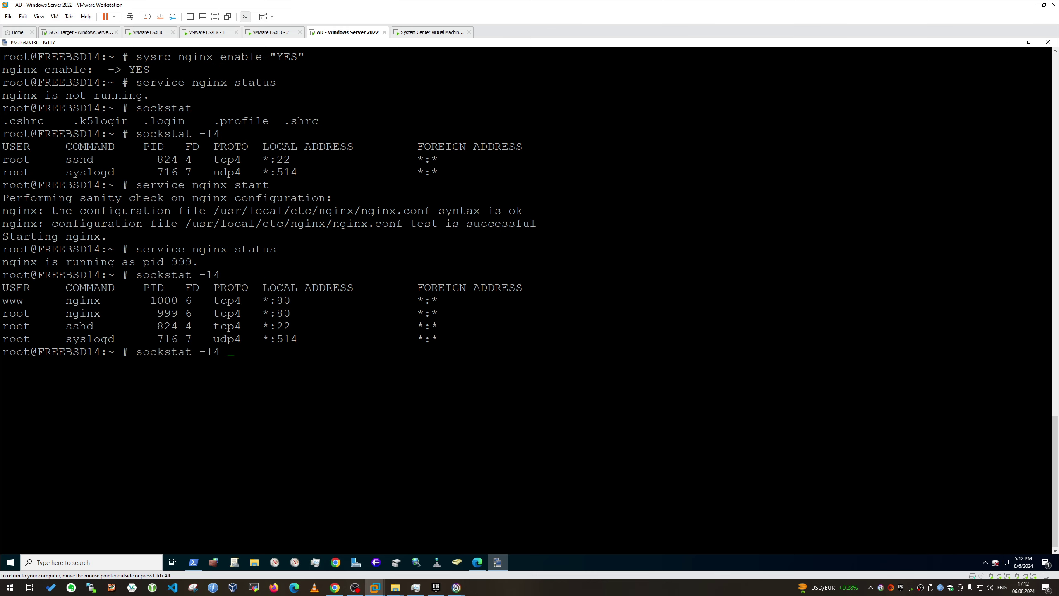
pyautogui.write('| grep nginx')
pyautogui.press('Return')
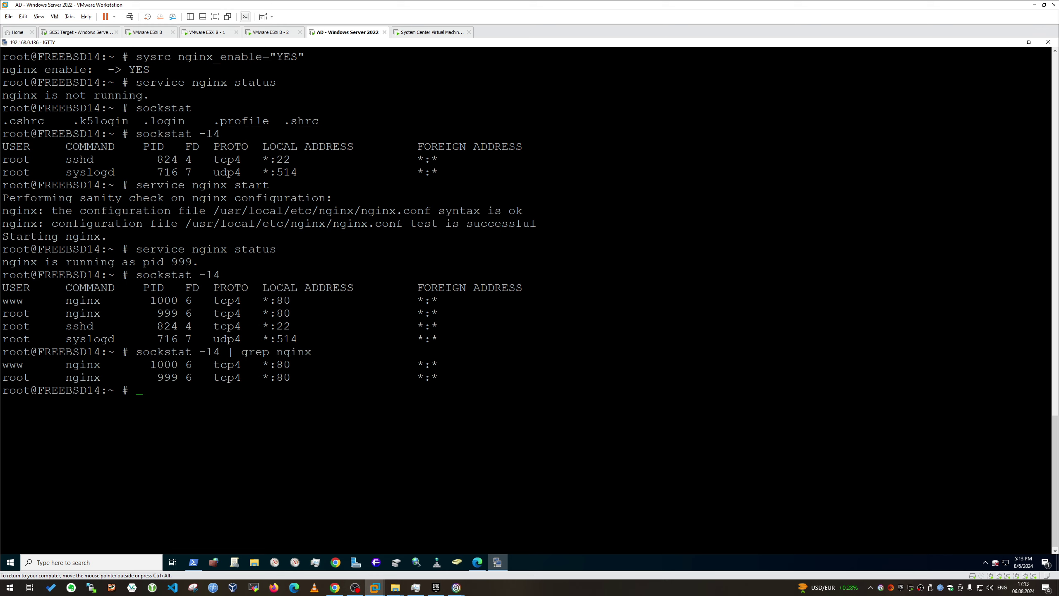
# Step: Look up the nginx process IDs with pgrep and search for process 999 using "ps -efl | grep 999"
pyautogui.write('pgrep nginx')
pyautogui.press('Return')
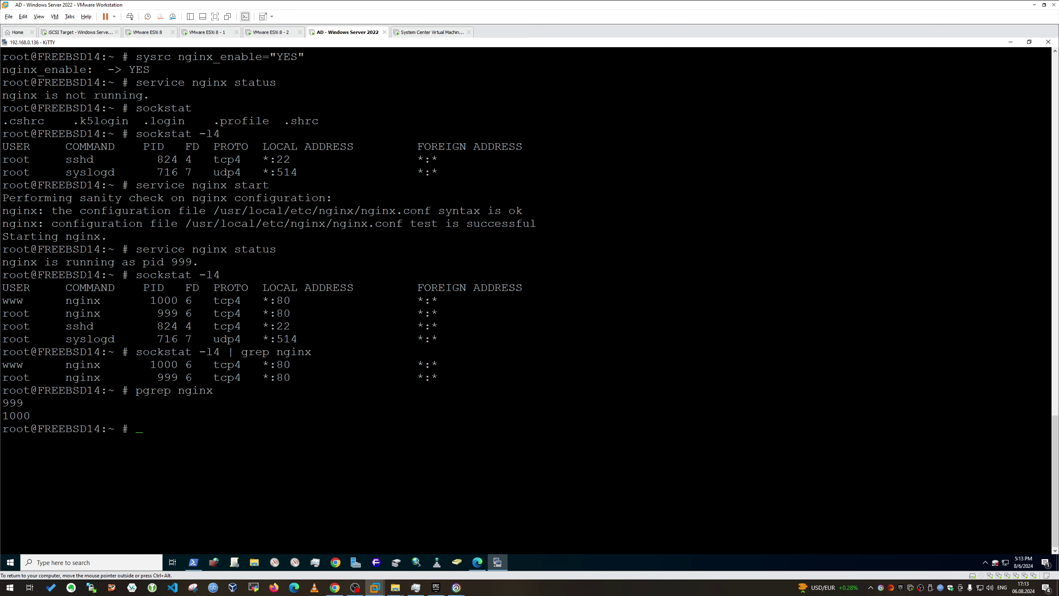
pyautogui.write('ps -efl | grep -i')
pyautogui.doubleClick(12, 403)
pyautogui.rightClick(13, 403)
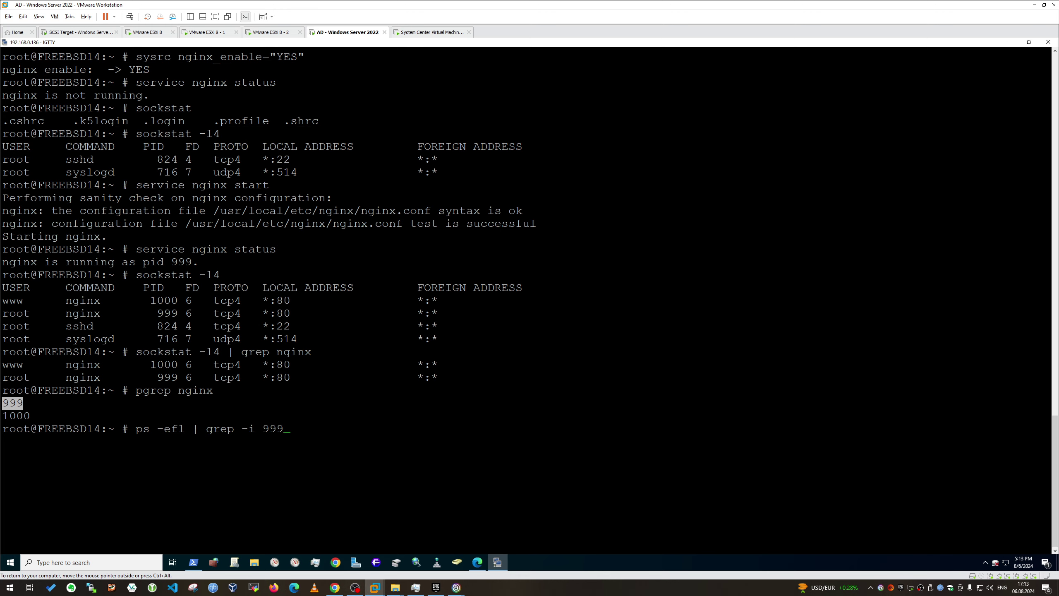
pyautogui.press('BackSpace')
pyautogui.press('BackSpace')
pyautogui.press('BackSpace')
pyautogui.press('Return')
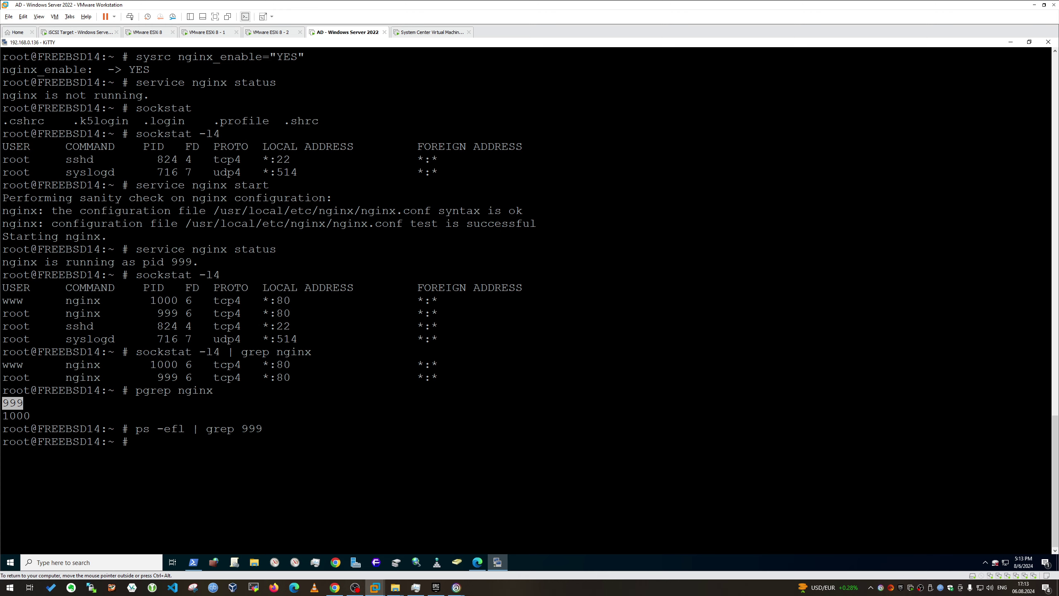
# Step: Search the full process list for process 999 with "ps auxwwf | grep 999"
pyautogui.press('Up')
pyautogui.press('BackSpace')
pyautogui.press('BackSpace')
pyautogui.press('BackSpace')
pyautogui.press('BackSpace')
pyautogui.write('auxwwf')
pyautogui.press('Return')
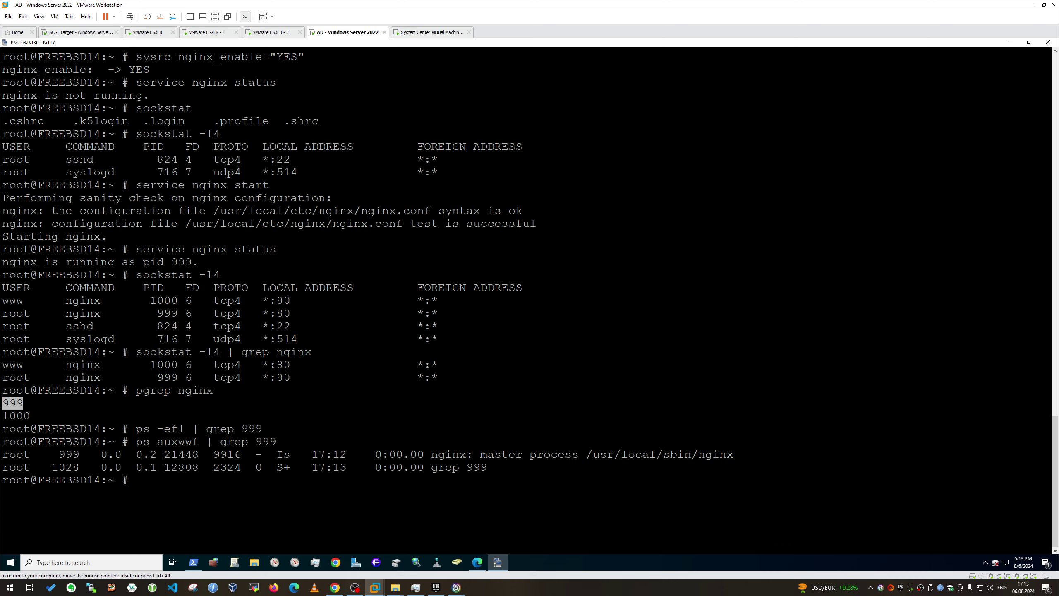
# Step: Look up the server's IP address with "ifconfig" and open 192.168.0.136 in a new browser tab to check the nginx page
pyautogui.write('ifconfig')
pyautogui.press('Return')
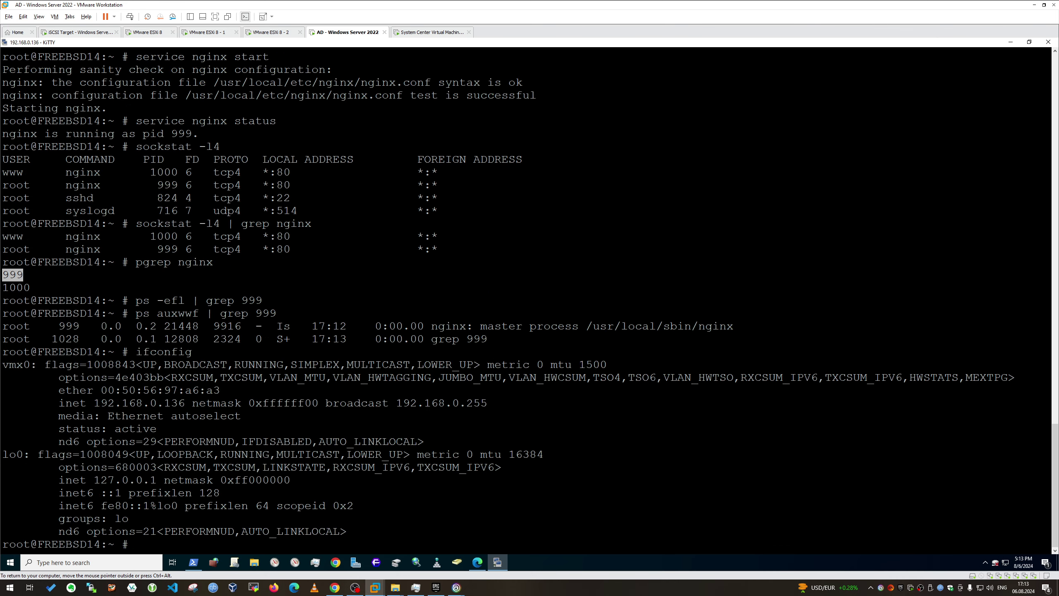
pyautogui.doubleClick(138, 402)
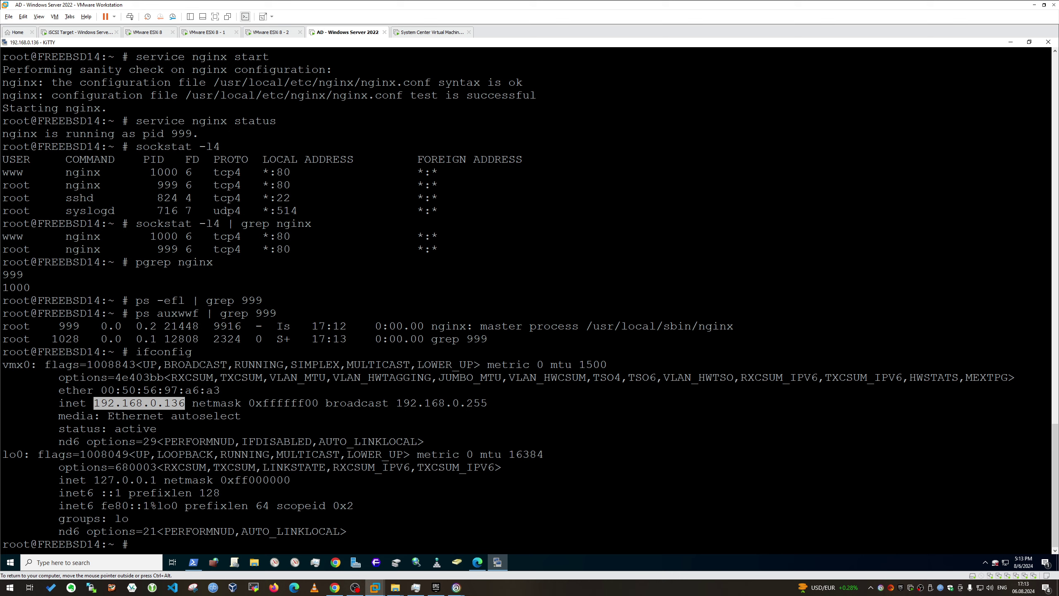
pyautogui.click(477, 562)
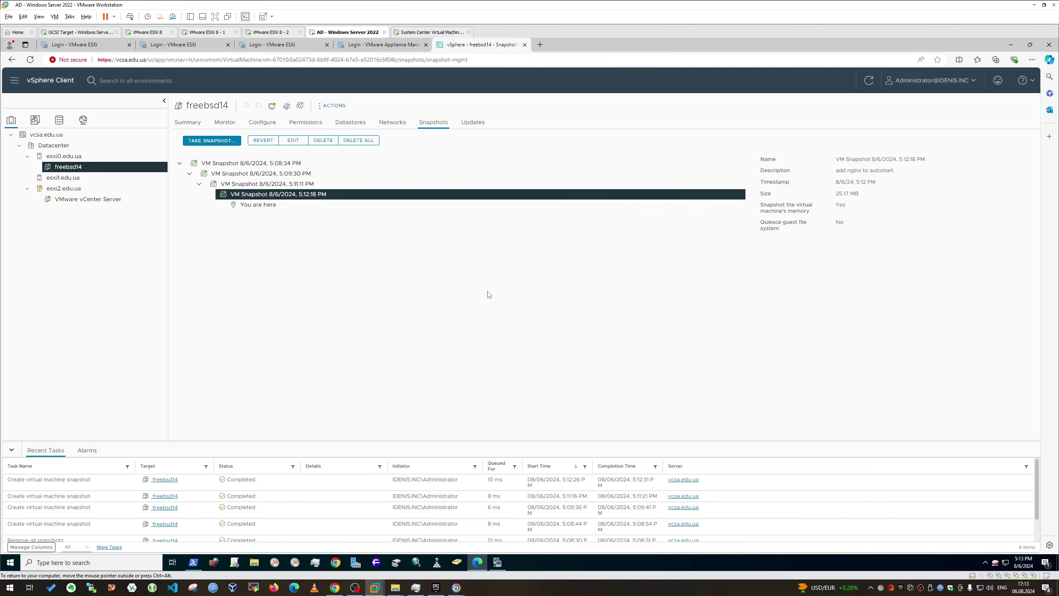
pyautogui.click(541, 45)
pyautogui.write('192.168.0.136')
pyautogui.press('Return')
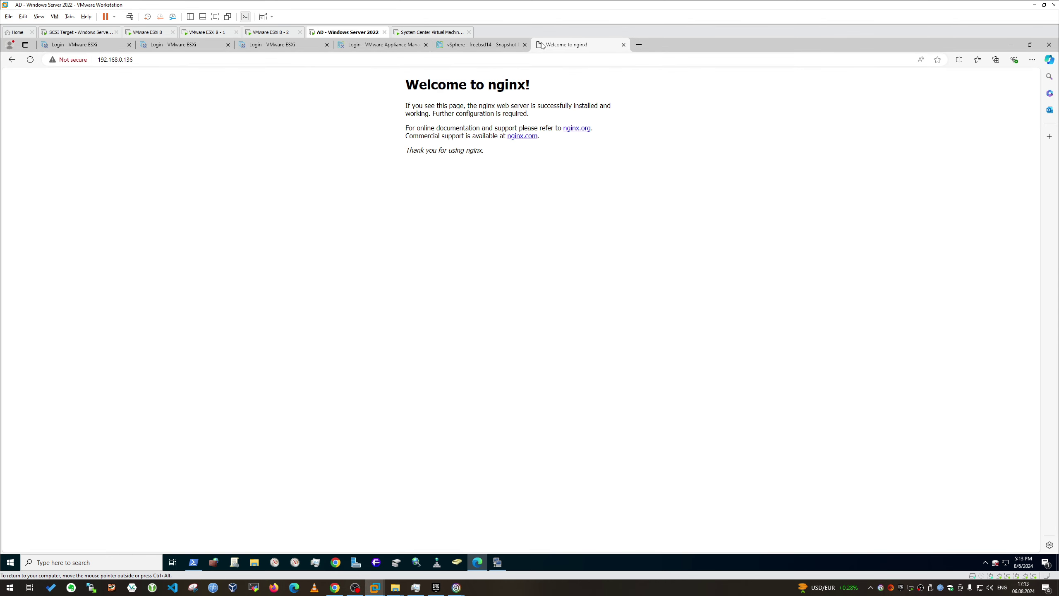
# Step: Take a snapshot of the freebsd14 virtual machine with the description "start nginx services", including its memory
pyautogui.click(486, 46)
pyautogui.click(211, 141)
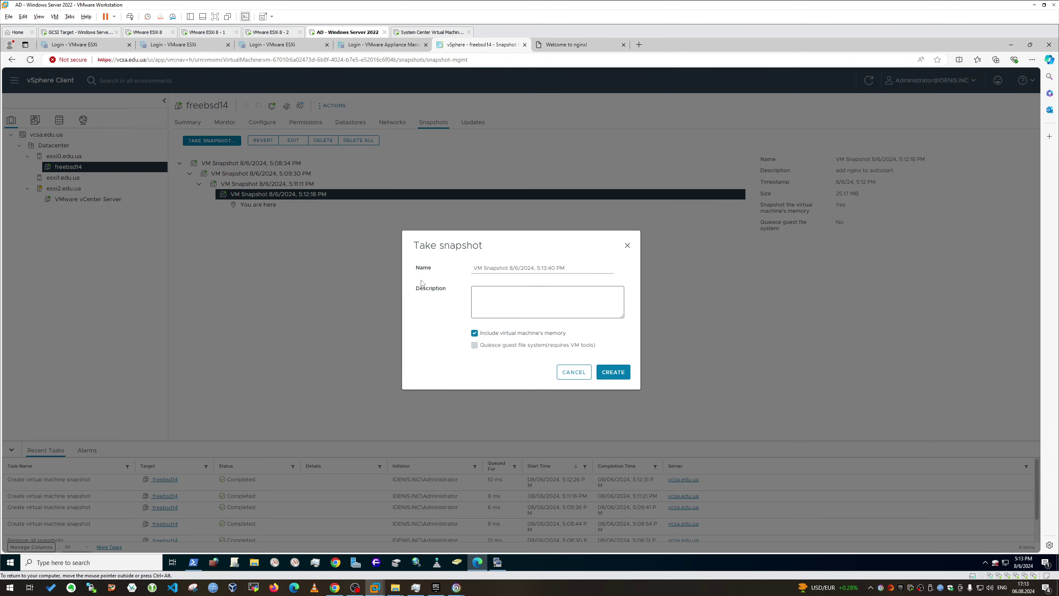
pyautogui.write('start nginx services')
pyautogui.click(625, 375)
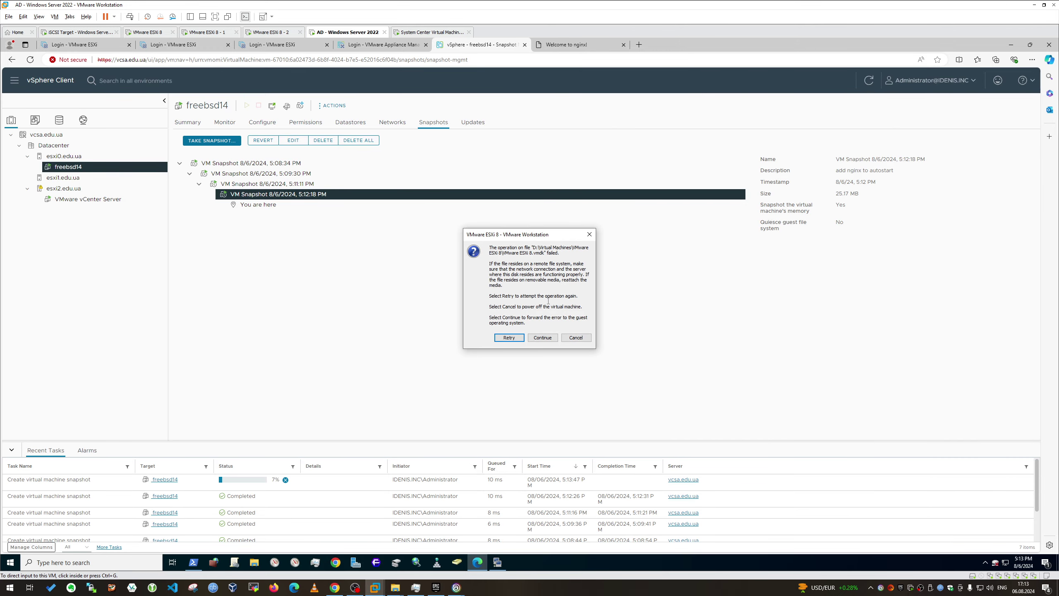
# Step: Answer the disk operation errors for the VMware ESXi and iSCSI Target virtual machines, retrying the operations and keeping the machines powered on
pyautogui.click(542, 337)
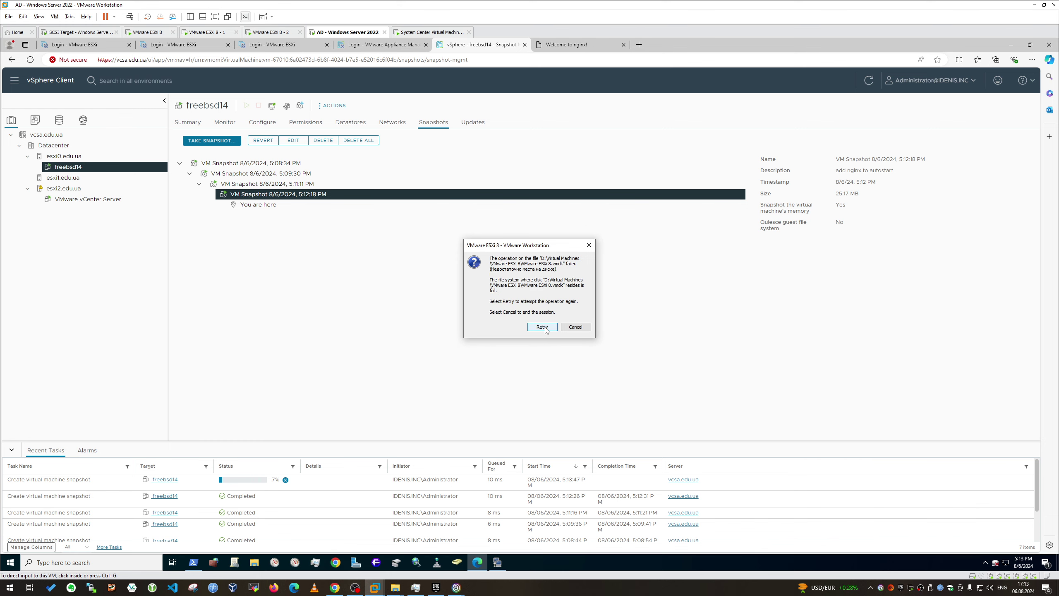
pyautogui.click(542, 328)
pyautogui.click(542, 327)
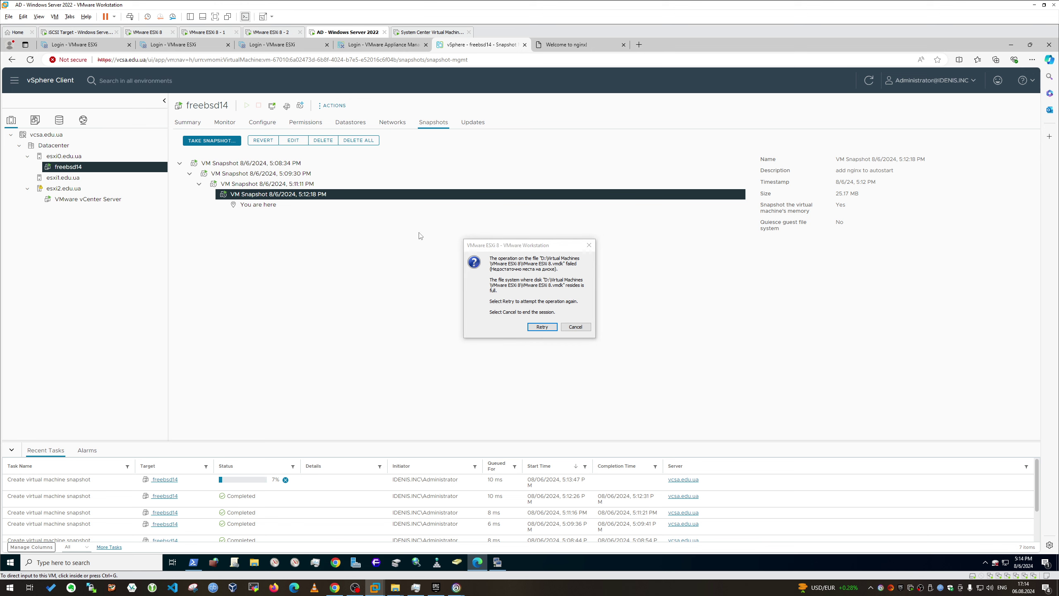
pyautogui.click(535, 326)
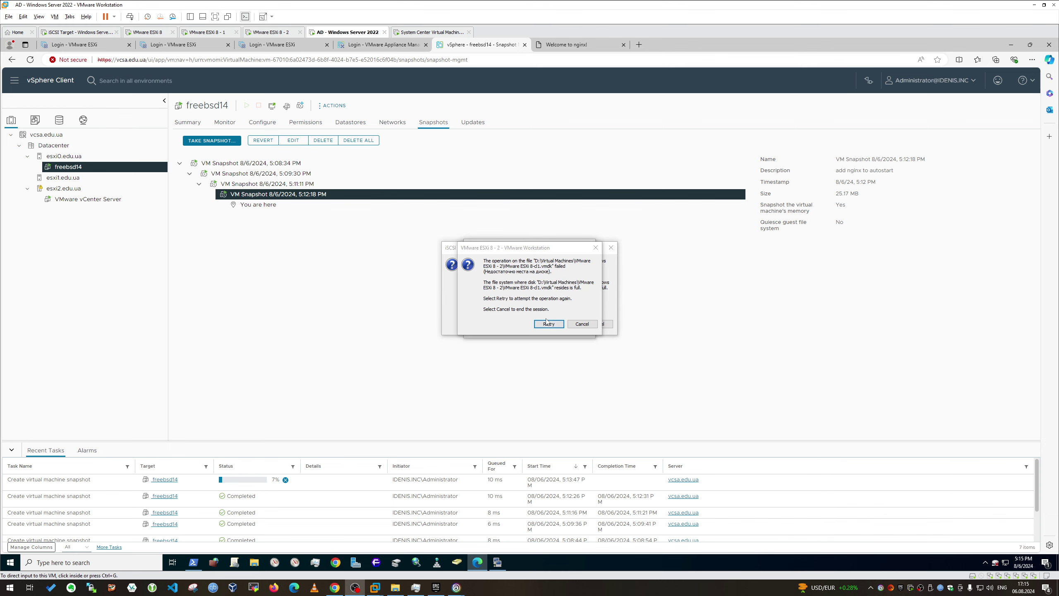
pyautogui.click(517, 339)
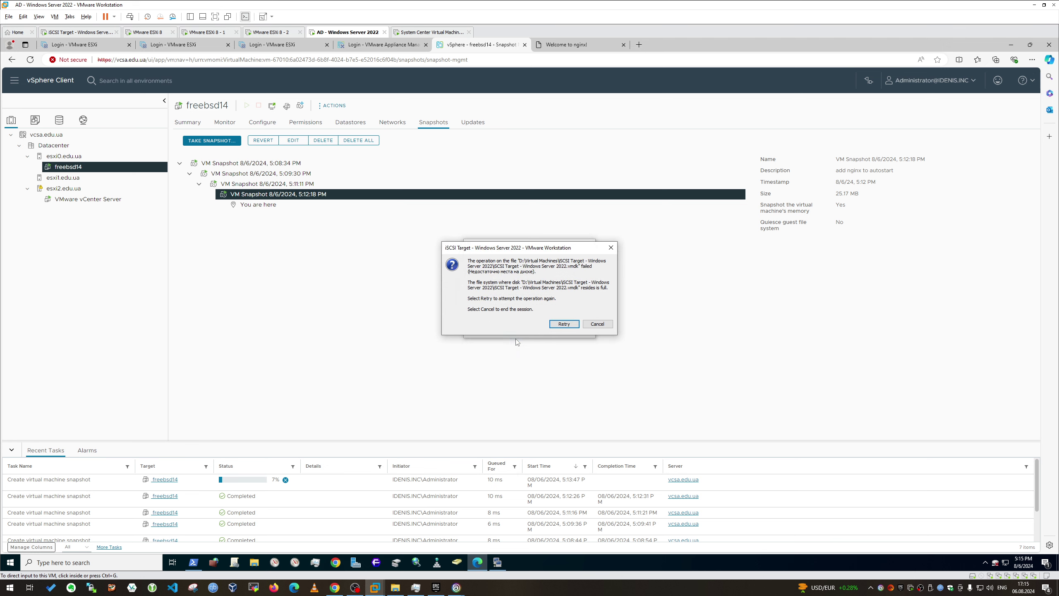
pyautogui.click(563, 324)
pyautogui.click(542, 330)
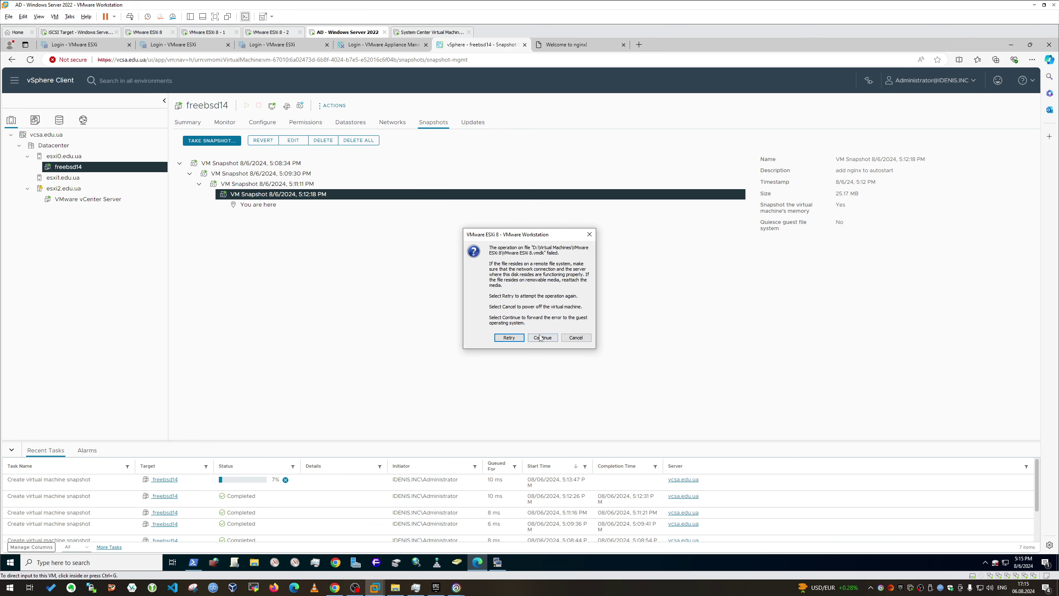
pyautogui.click(516, 341)
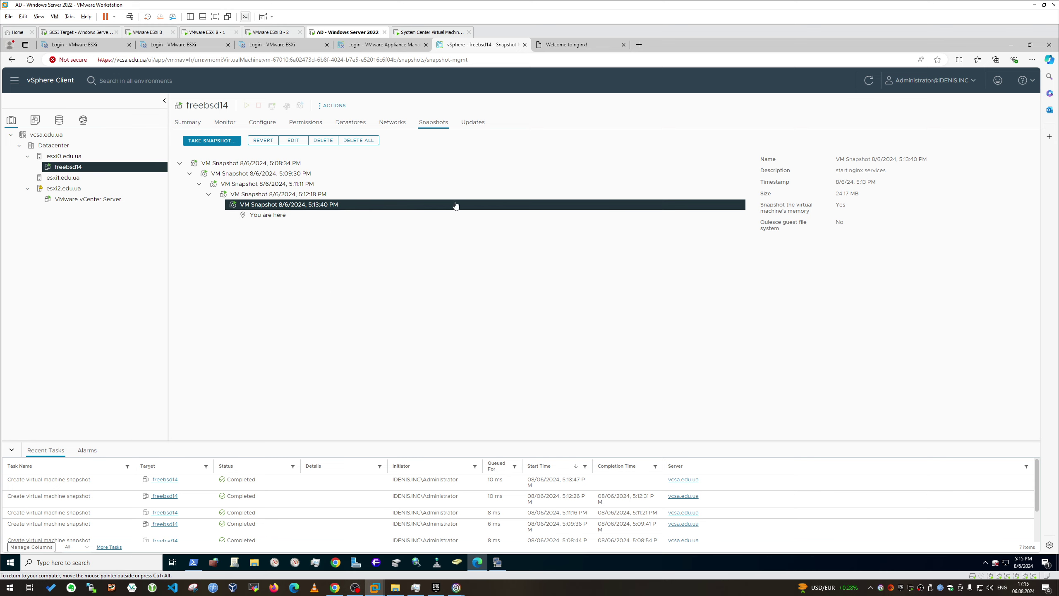
# Step: Reload the nginx welcome page at 192.168.0.136 and return to the freebsd14 snapshots in the vSphere Client
pyautogui.click(542, 47)
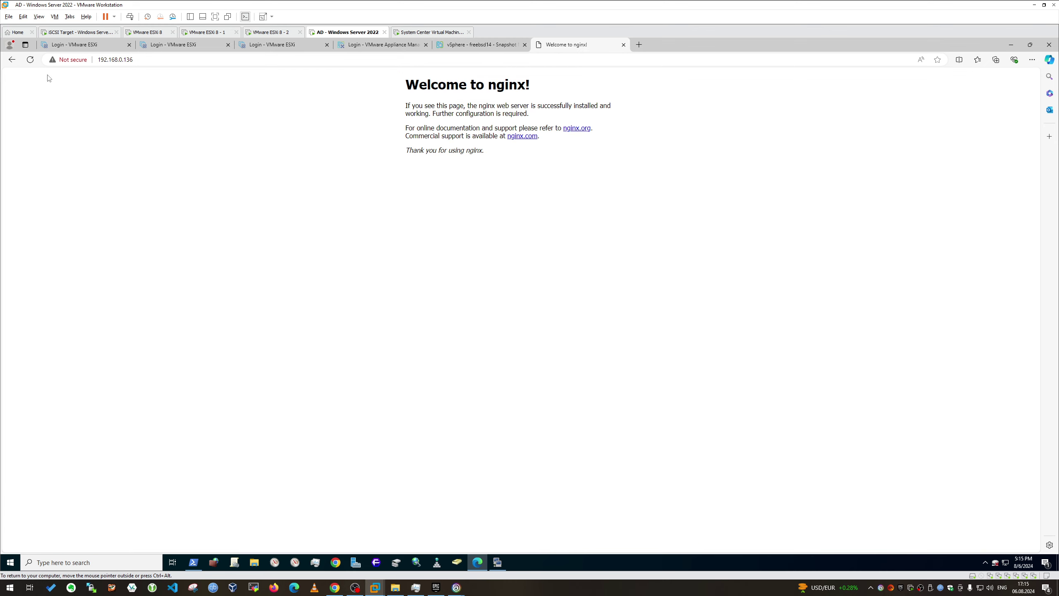
pyautogui.click(31, 59)
pyautogui.click(500, 45)
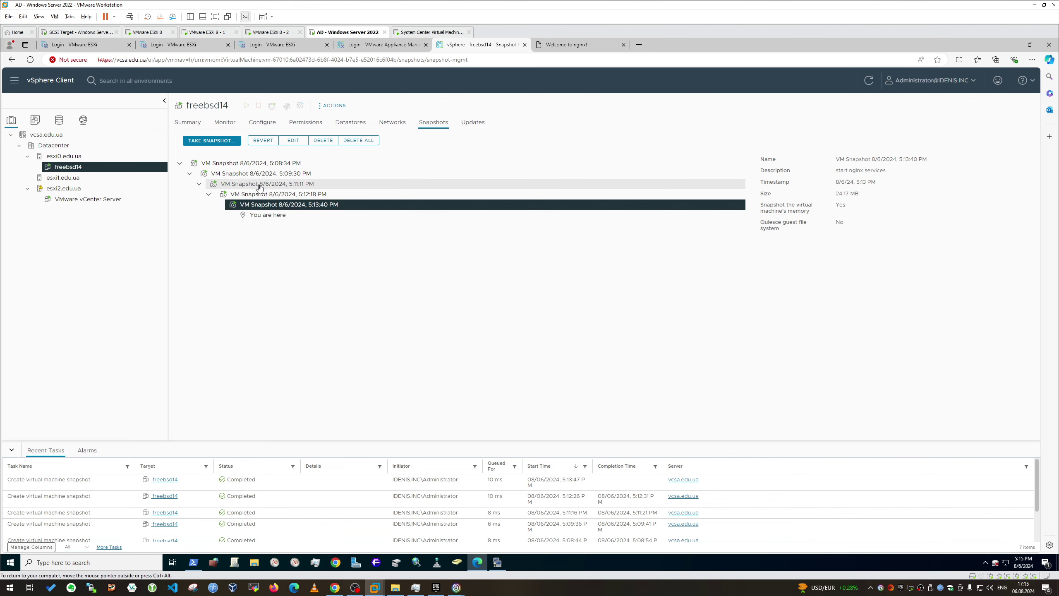
# Step: Review the snapshot descriptions and revert freebsd14 to the 5:09:30 PM snapshot described as "update system", without suspending the machine
pyautogui.click(298, 186)
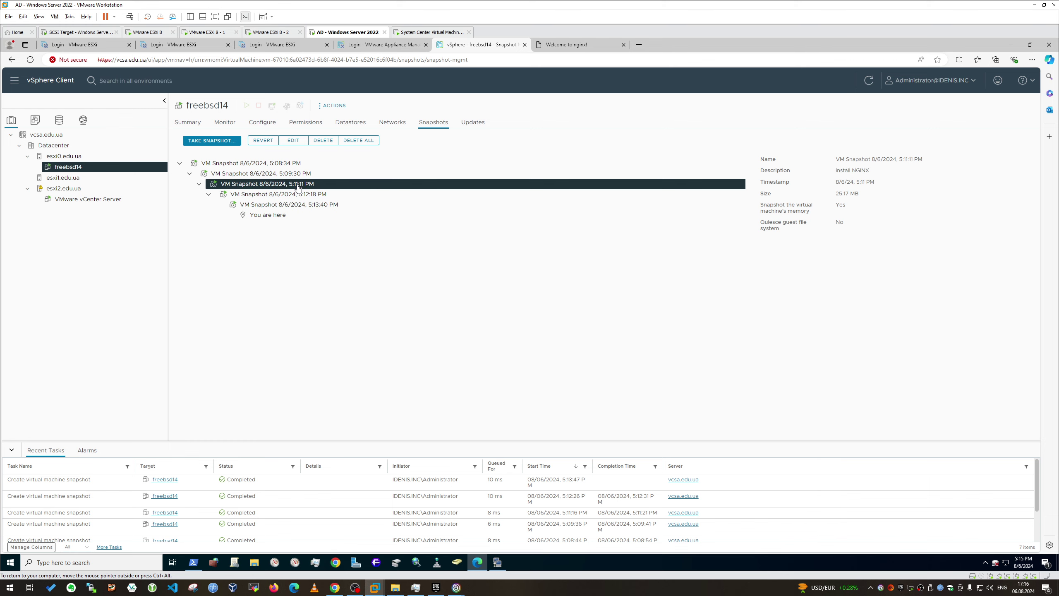
pyautogui.click(299, 174)
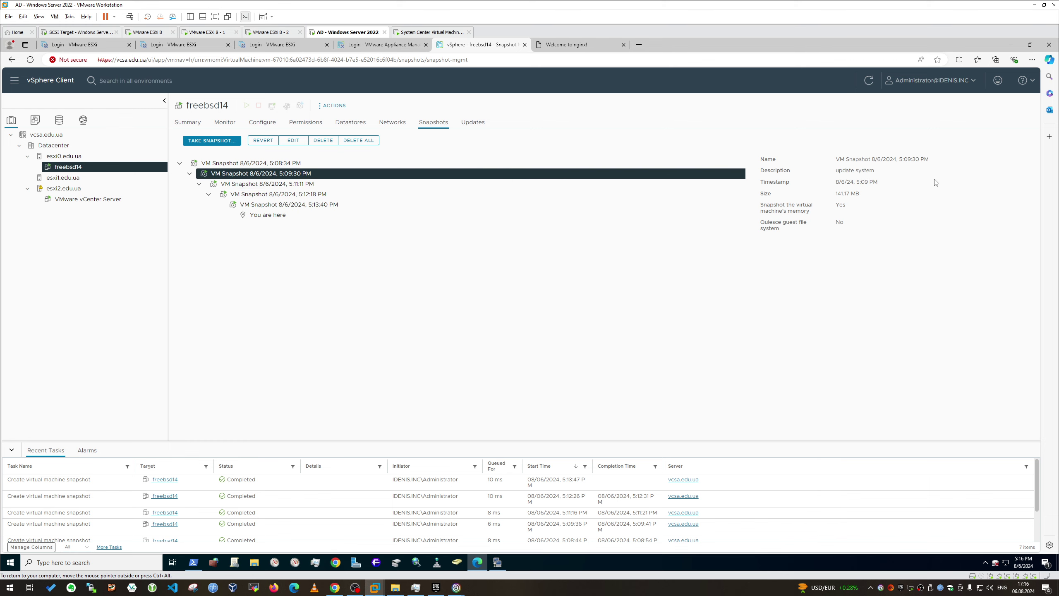
pyautogui.tripleClick(884, 169)
pyautogui.rightClick(341, 178)
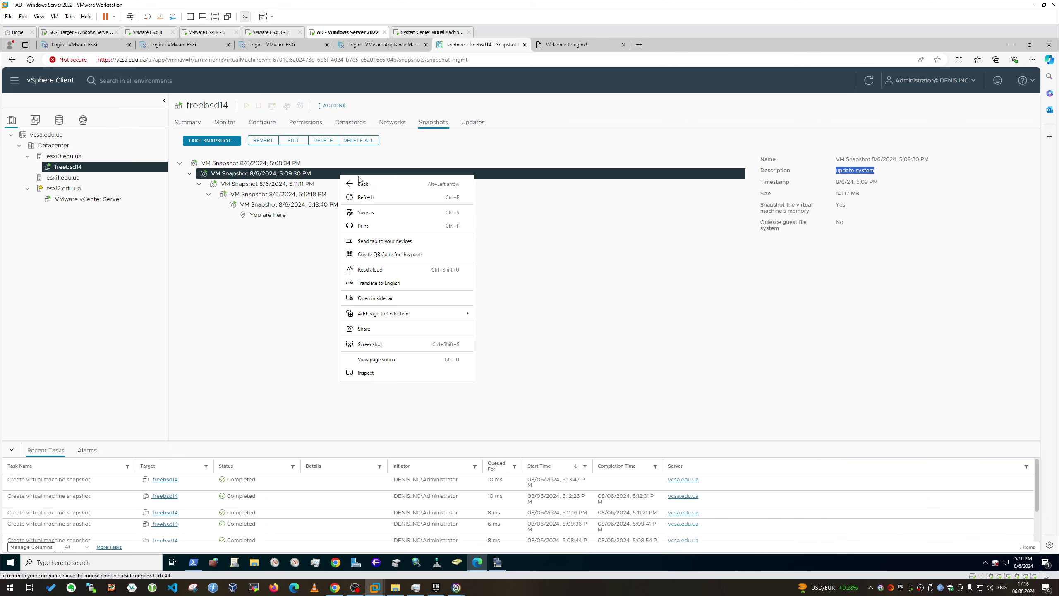
pyautogui.click(334, 177)
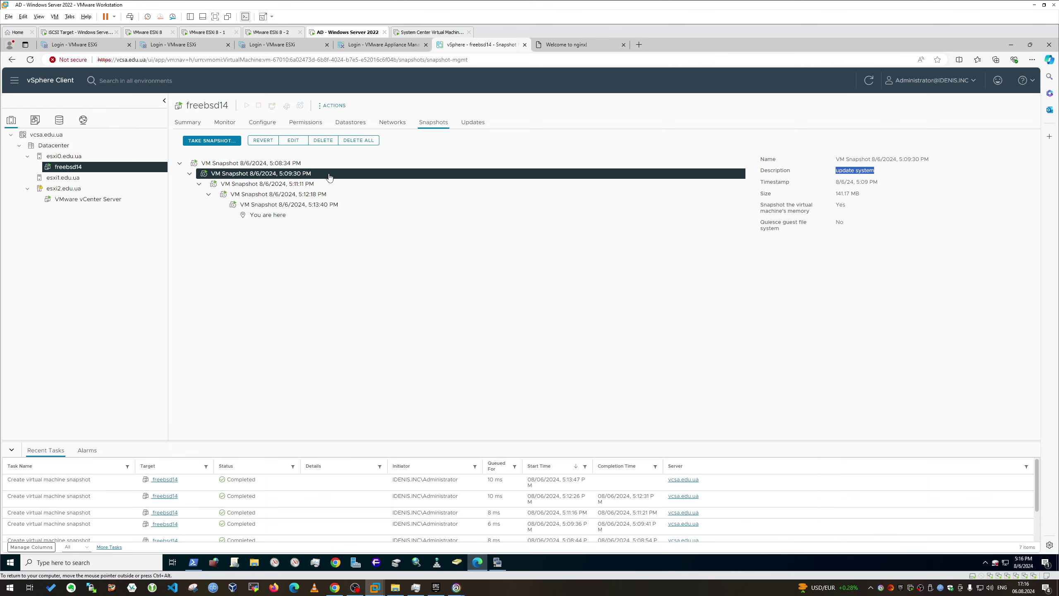
pyautogui.click(266, 140)
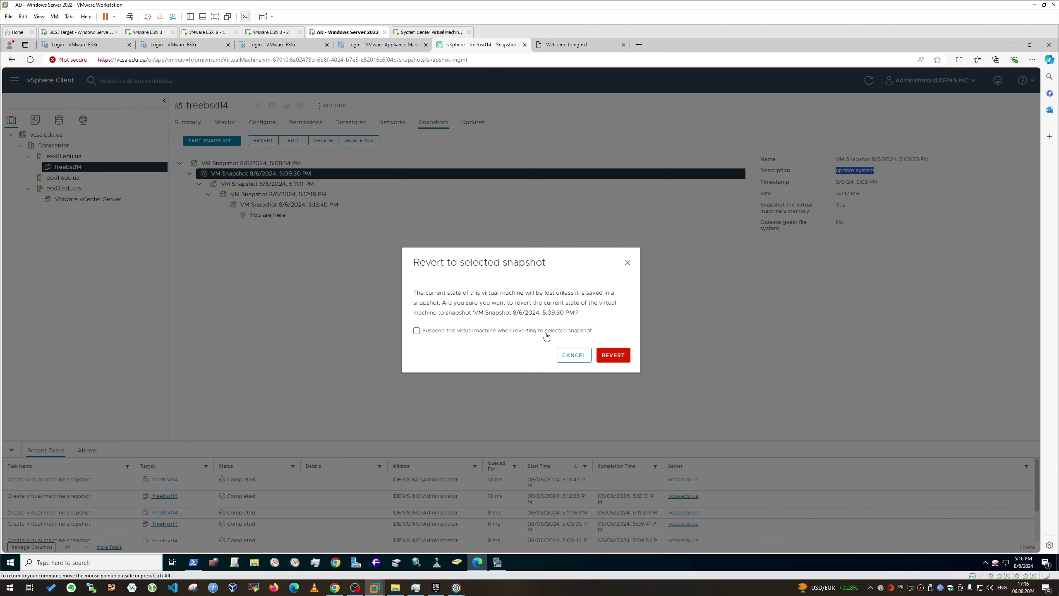
pyautogui.click(619, 356)
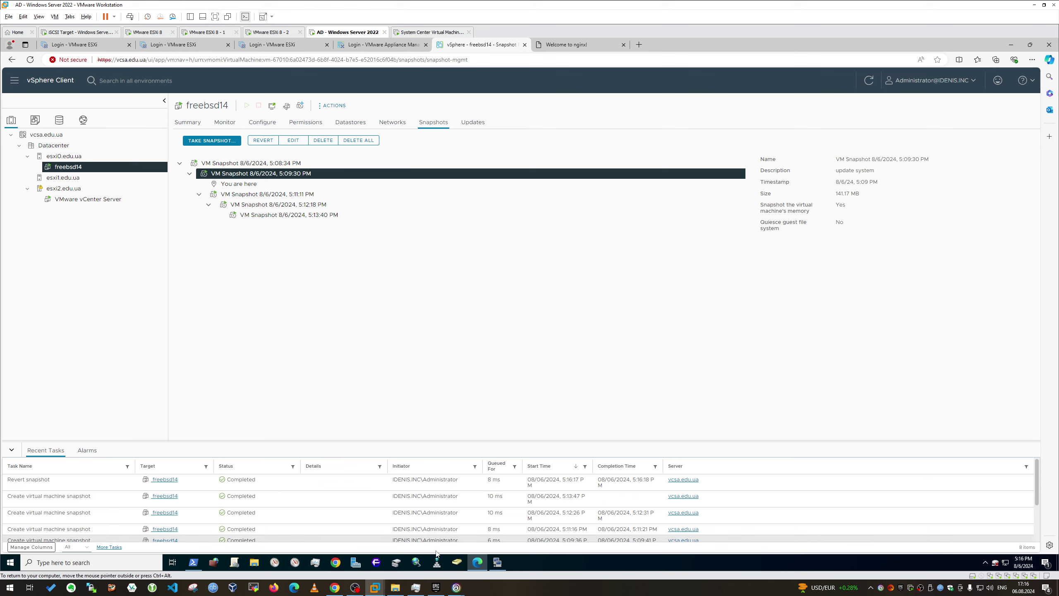
# Step: Duplicate the KiTTY session to 192.168.0.136, close the old session and maximize the new terminal window
pyautogui.click(496, 561)
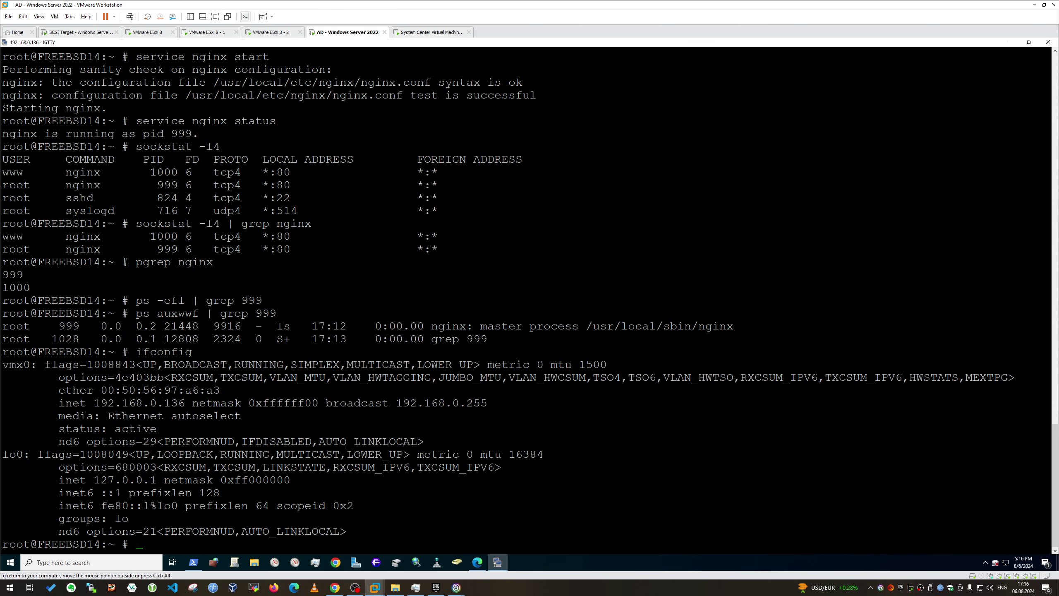
pyautogui.doubleClick(381, 42)
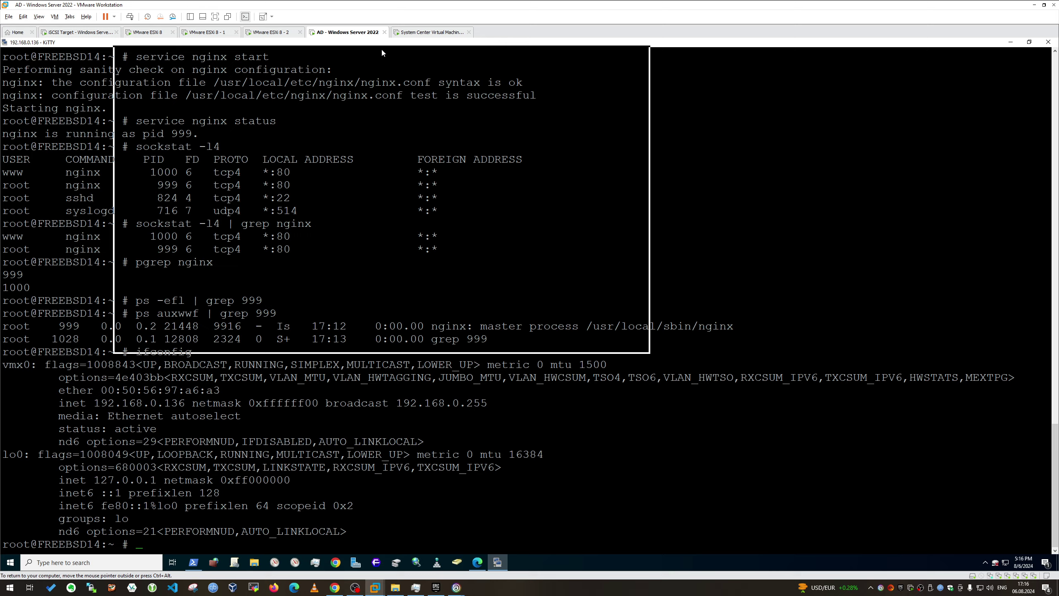
pyautogui.rightClick(379, 103)
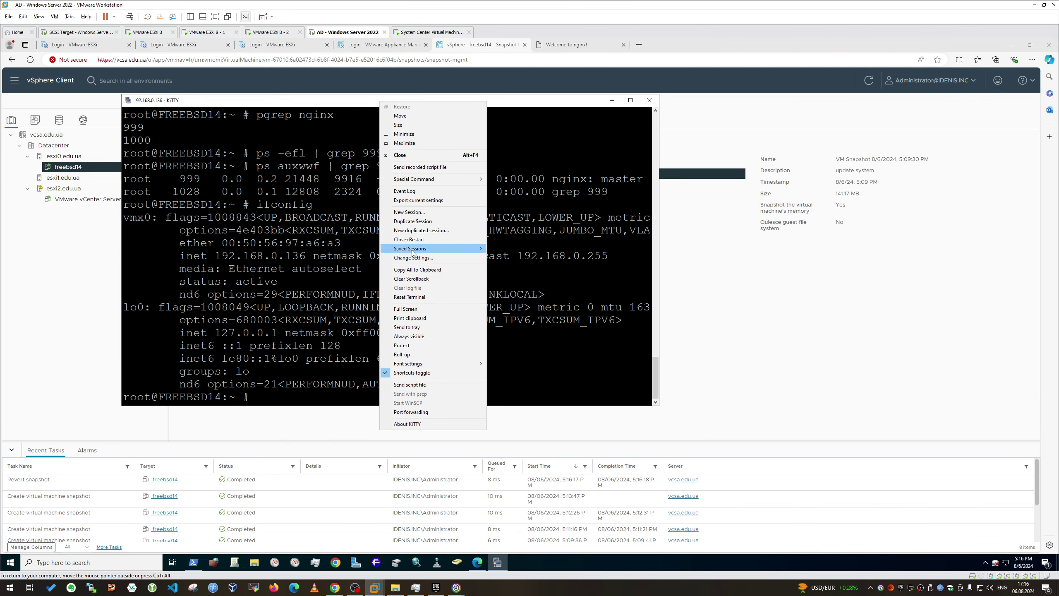
pyautogui.click(413, 221)
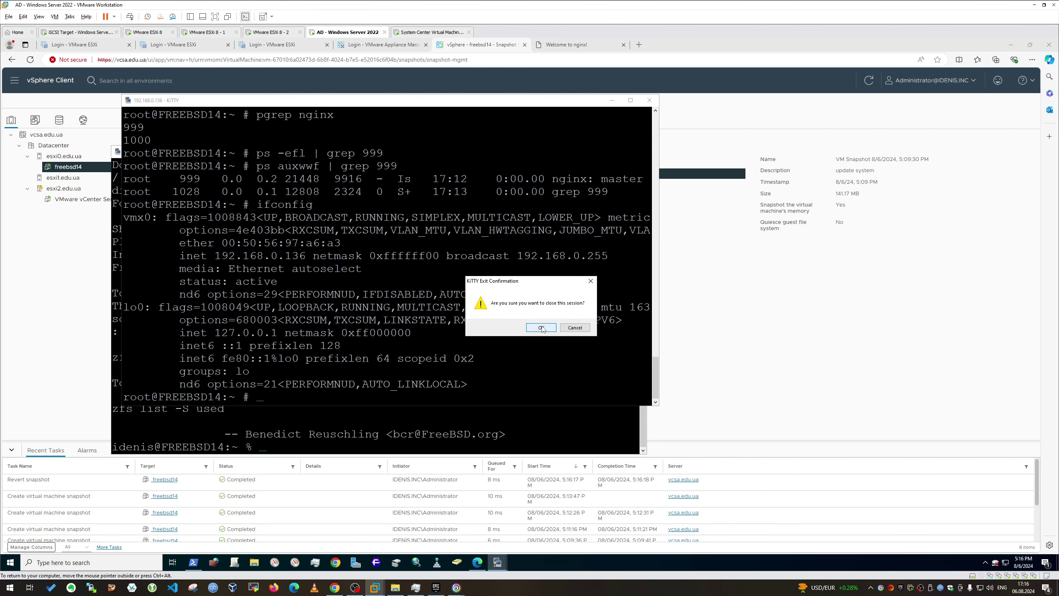
pyautogui.click(540, 328)
pyautogui.press('super+Up')
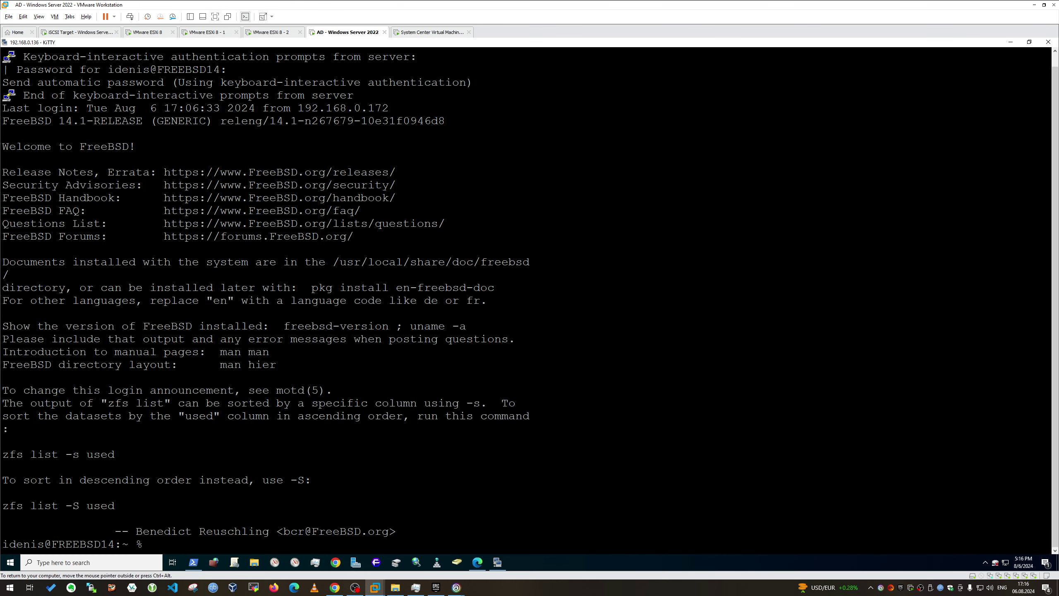
# Step: Switch to the root account with "su -", entering the root password
pyautogui.press('Return')
pyautogui.press('Return')
pyautogui.press('Return')
pyautogui.press('Return')
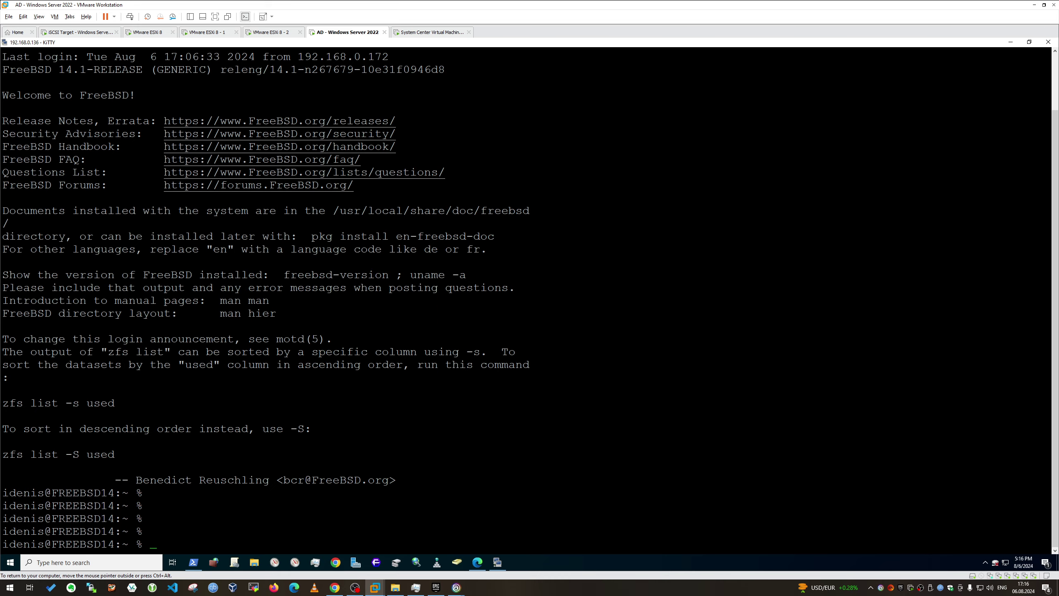
pyautogui.write('su -')
pyautogui.press('Return')
pyautogui.press('Return')
pyautogui.press('Return')
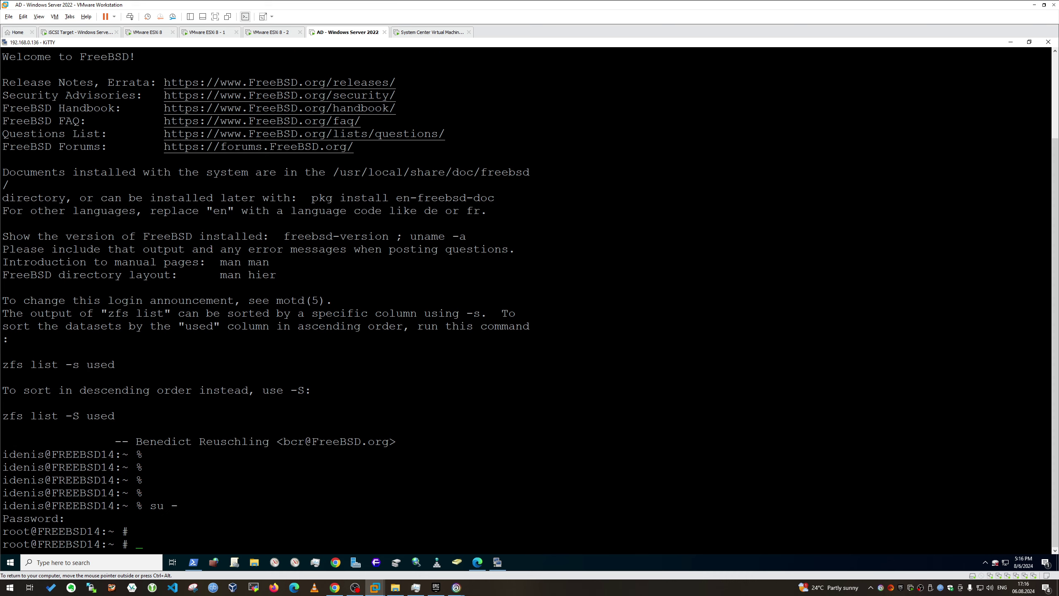
pyautogui.press('Return')
# Step: Clear the terminal screen and list all listening sockets with "sockstat -l"
pyautogui.write('socket')
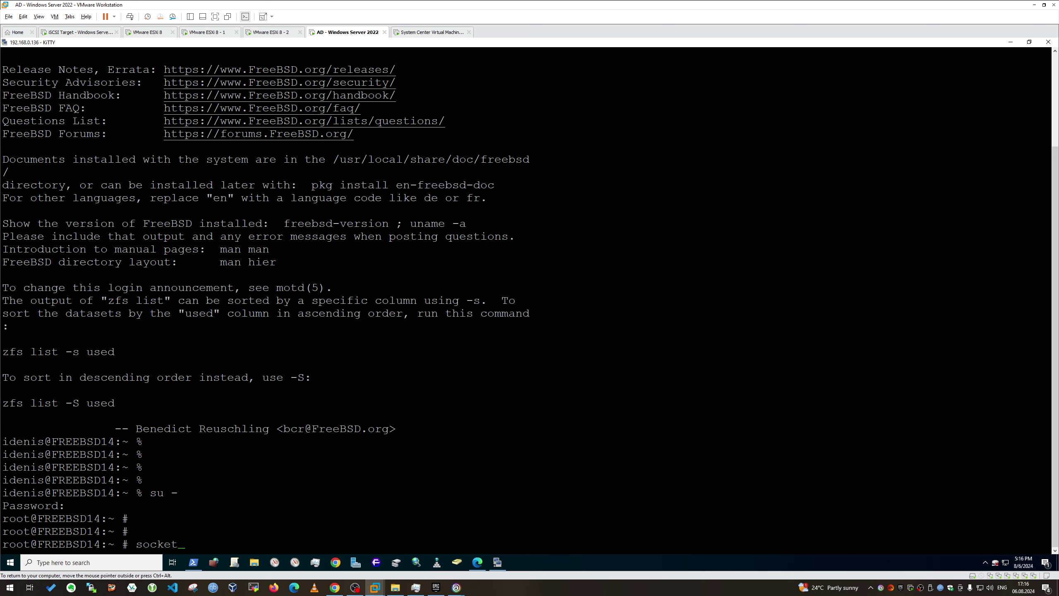
pyautogui.write('s')
pyautogui.press('Return')
pyautogui.press('Up')
pyautogui.press('BackSpace')
pyautogui.press('BackSpace')
pyautogui.press('BackSpace')
pyautogui.write('stat')
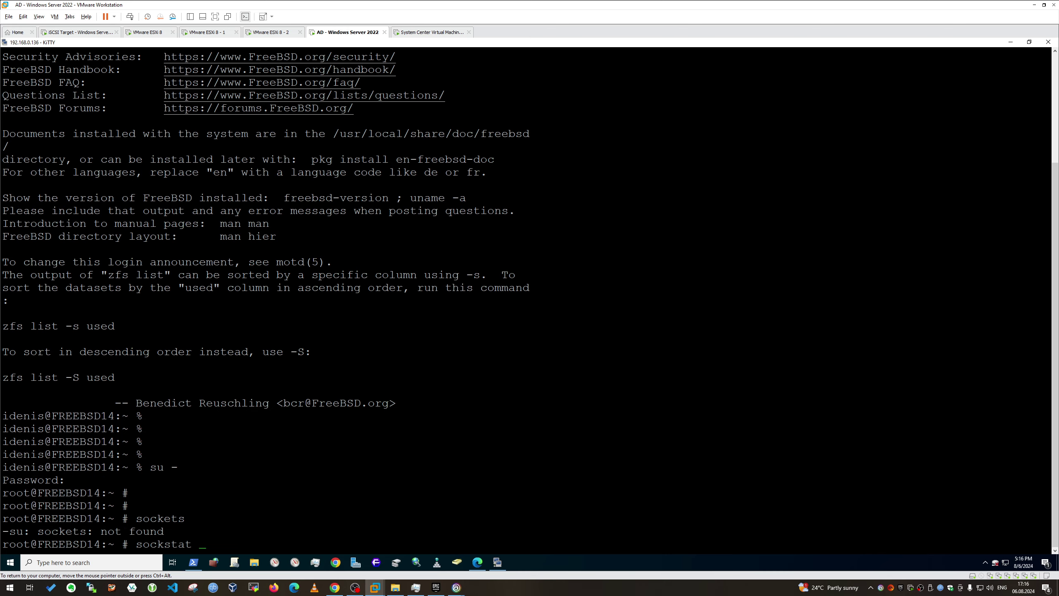
pyautogui.write(' .')
pyautogui.press('Tab')
pyautogui.hotkey('ctrl', 'l')
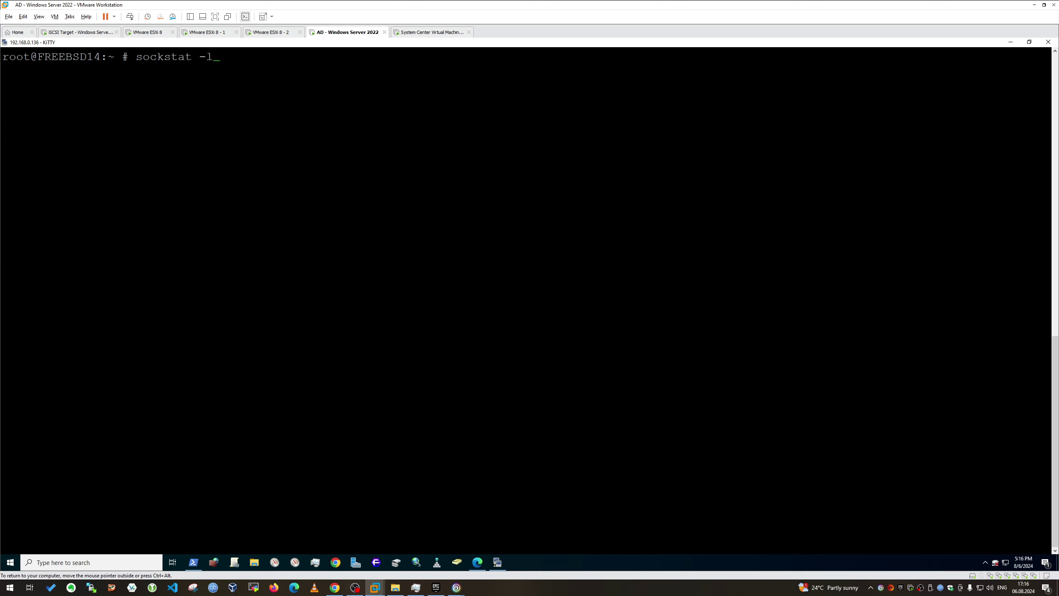
pyautogui.write('-l')
pyautogui.press('Return')
# Step: Try "sockstat -lt", and list only the listening IPv4 sockets with "sockstat -l4"
pyautogui.press('Up')
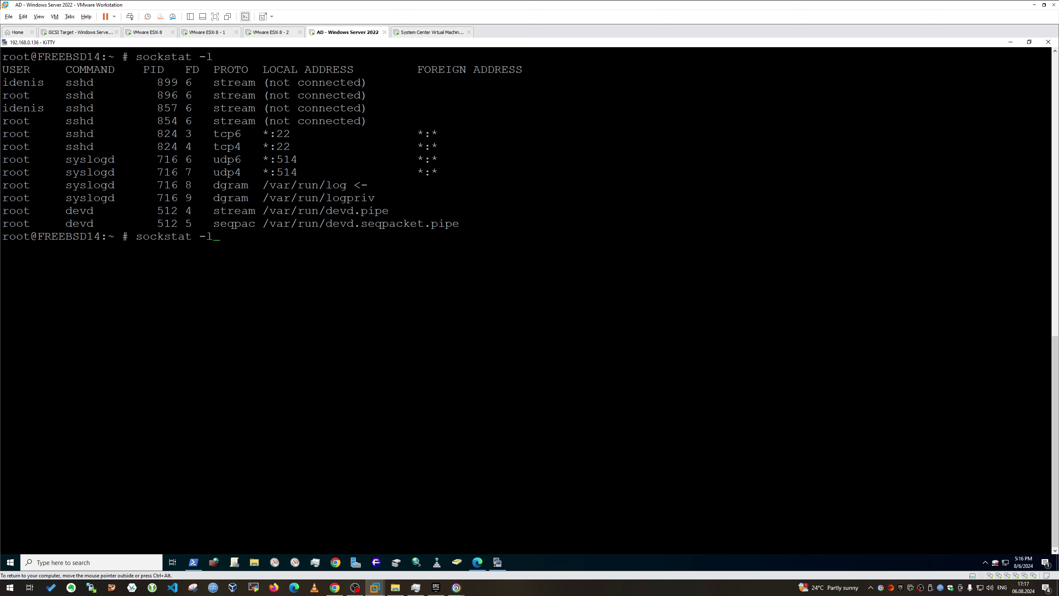
pyautogui.write('t')
pyautogui.press('Return')
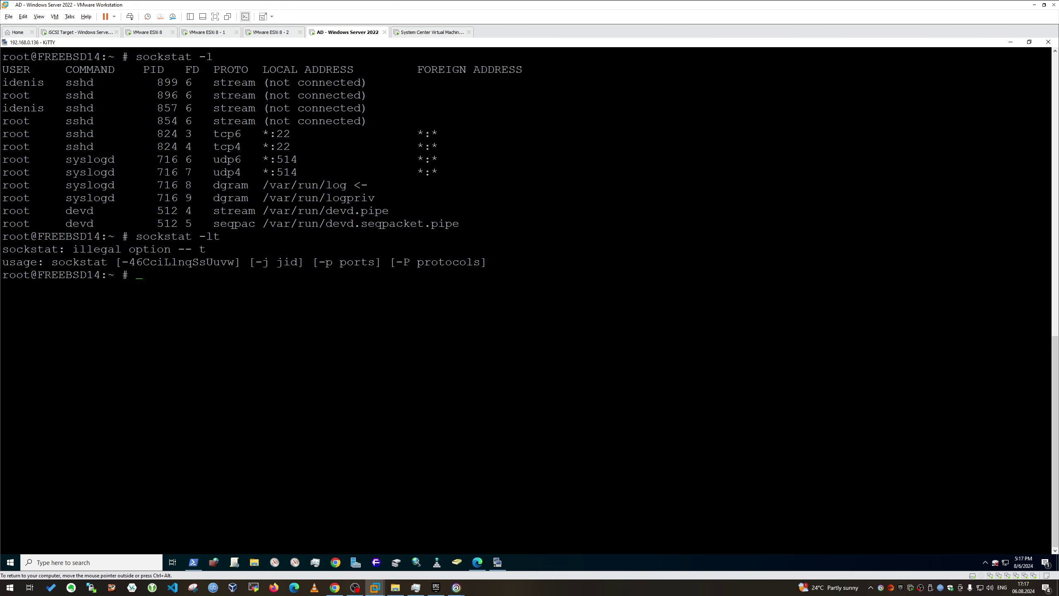
pyautogui.press('Up')
pyautogui.press('BackSpace')
pyautogui.write('4')
pyautogui.press('Return')
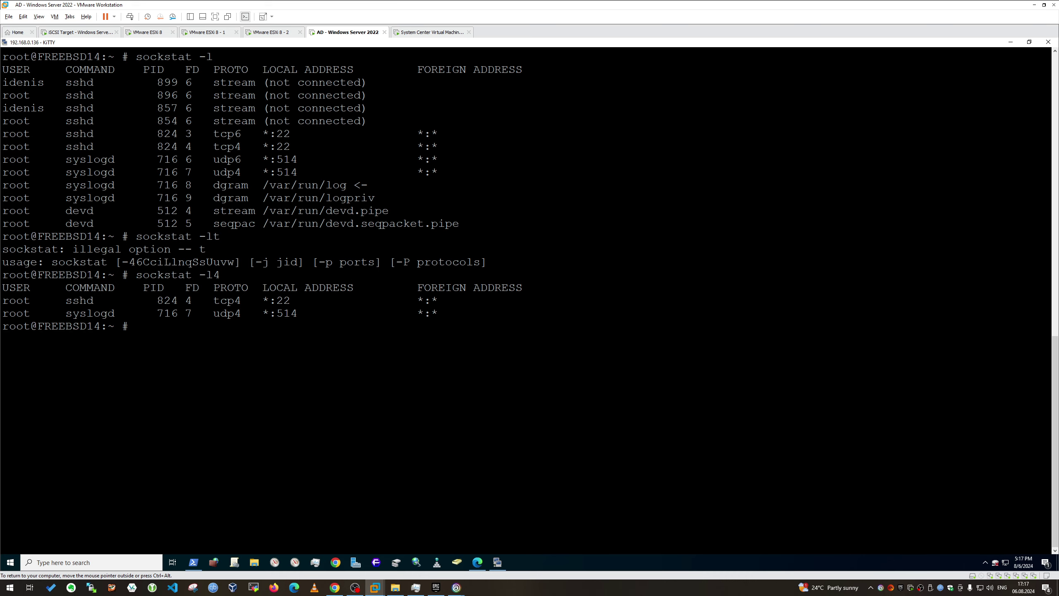
# Step: List the listening IPv4 TCP sockets with "sockstat -l4 -P tcp" and all listening TCP sockets with "sockstat -l -P tcp"
pyautogui.press('Up')
pyautogui.write('-P tcp')
pyautogui.press('Return')
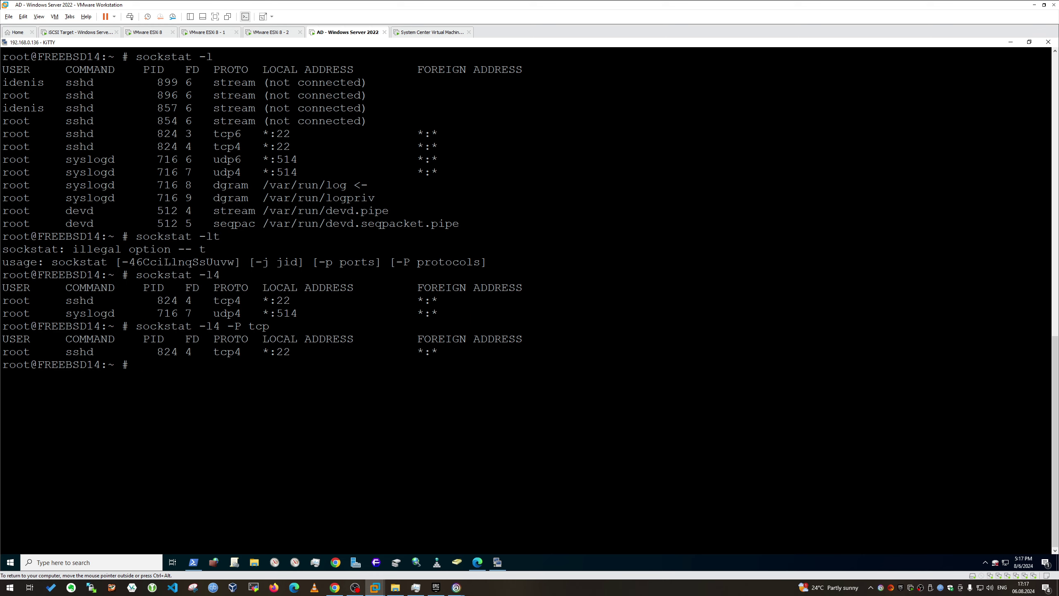
pyautogui.press('Up')
pyautogui.press('BackSpace')
pyautogui.press('Return')
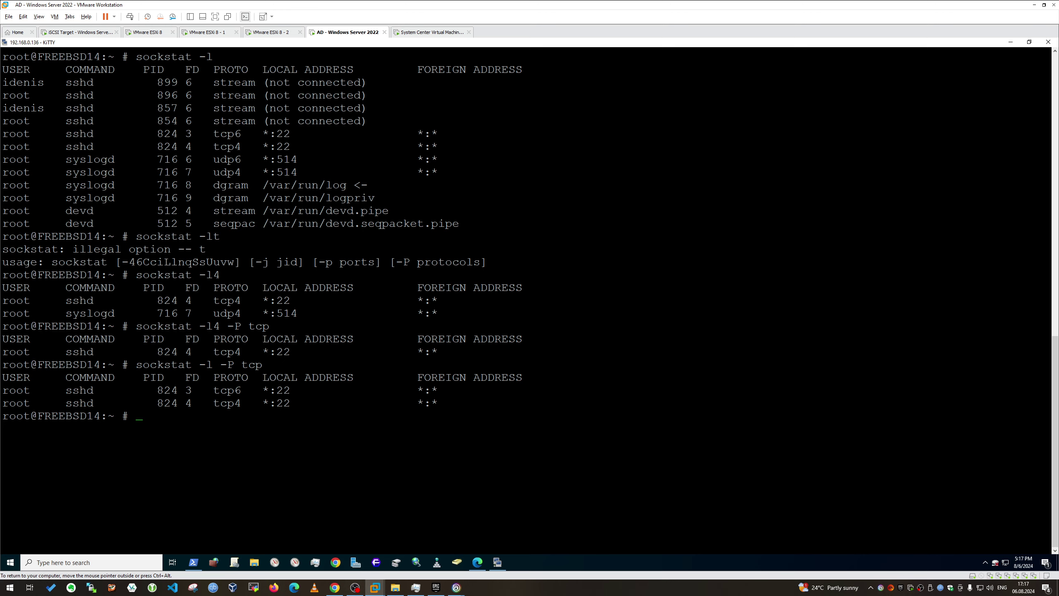
# Step: Print /etc/rc.conf in the terminal, and reload the web page at 192.168.0.136 in the browser
pyautogui.write('cat /etc/cc.conf')
pyautogui.press('Return')
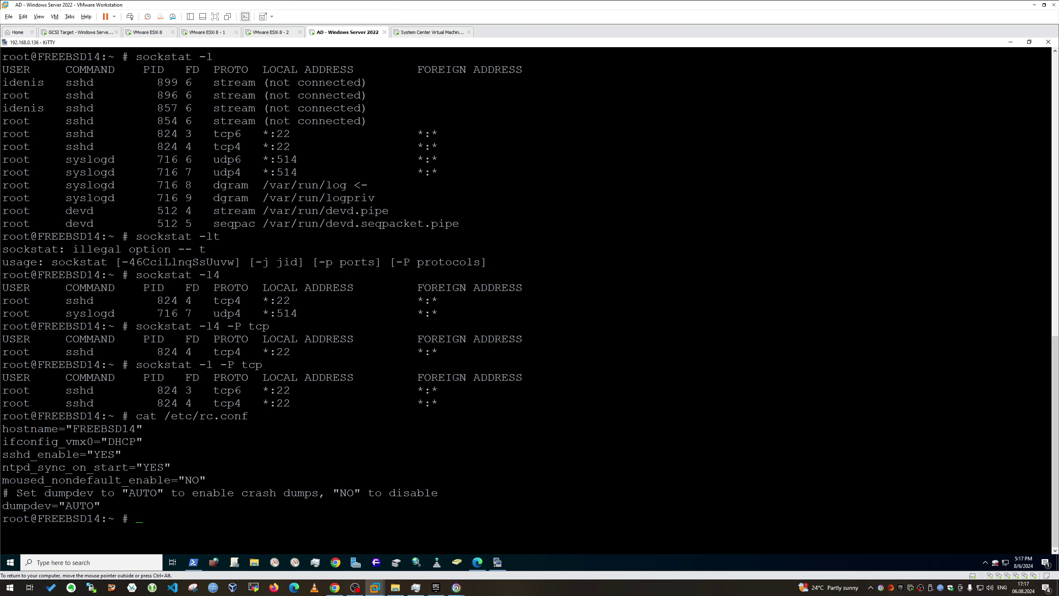
pyautogui.click(478, 561)
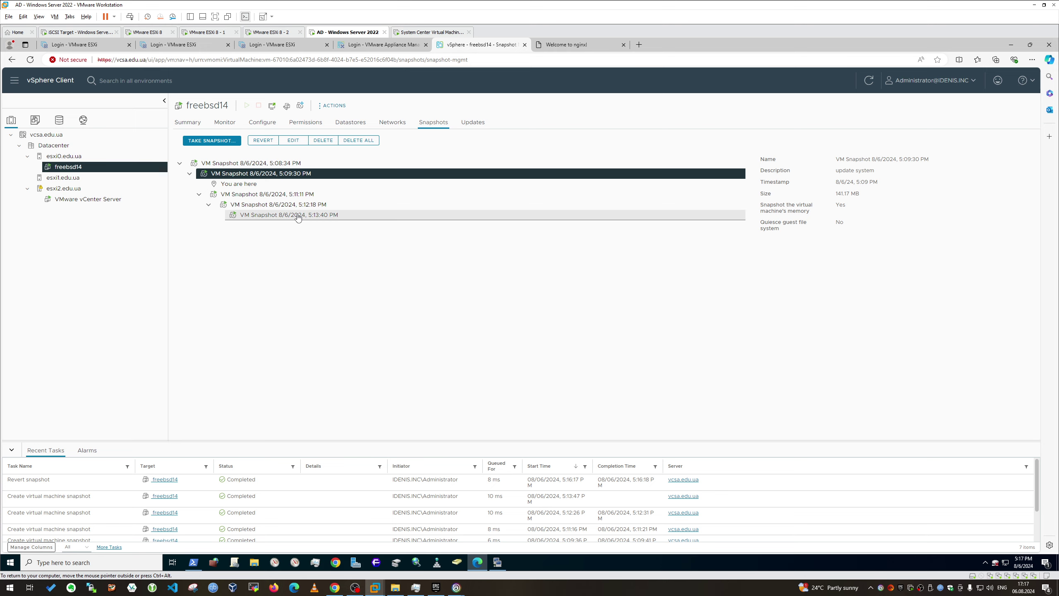
pyautogui.hotkey('ctrl', 'Tab')
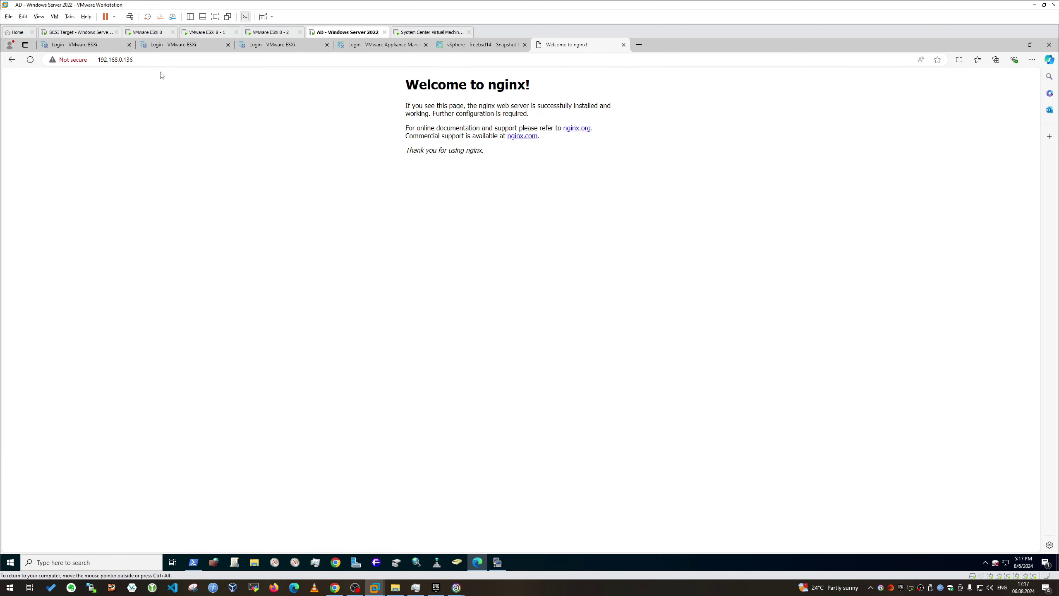
pyautogui.click(31, 59)
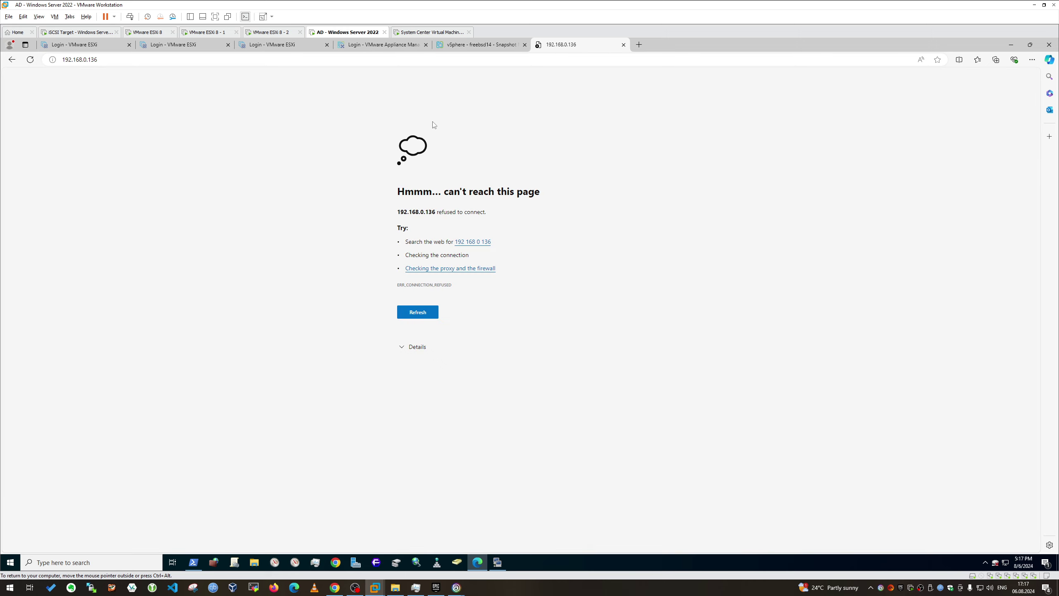
pyautogui.press('F5')
# Step: Revert freebsd14 to the "start nginx services" snapshot from 5:13:40 PM, with the option to suspend the virtual machine when reverting
pyautogui.click(440, 45)
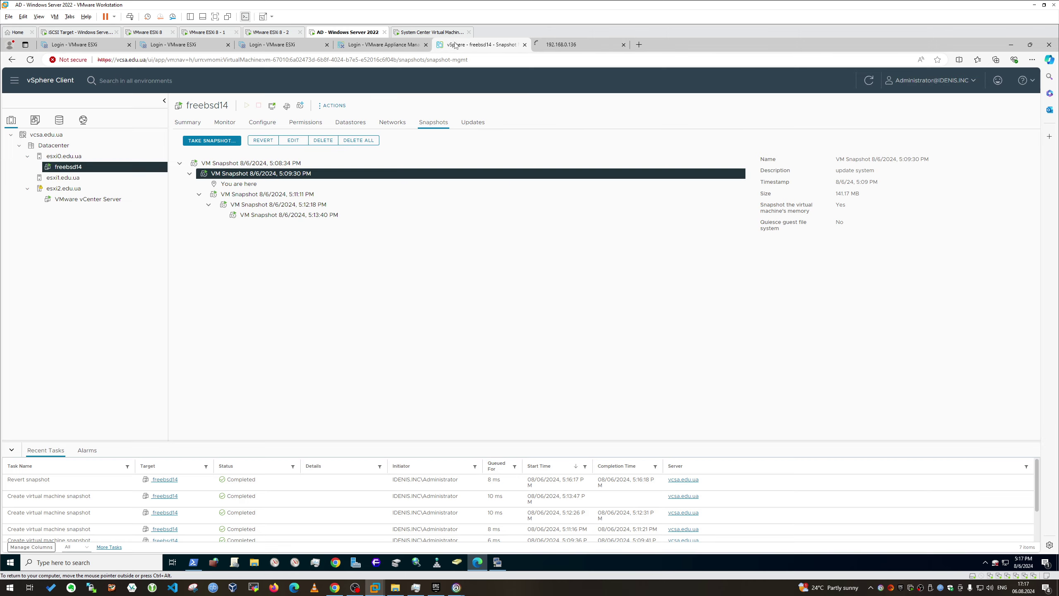
pyautogui.click(275, 216)
pyautogui.moveTo(890, 175); pyautogui.dragTo(828, 174)
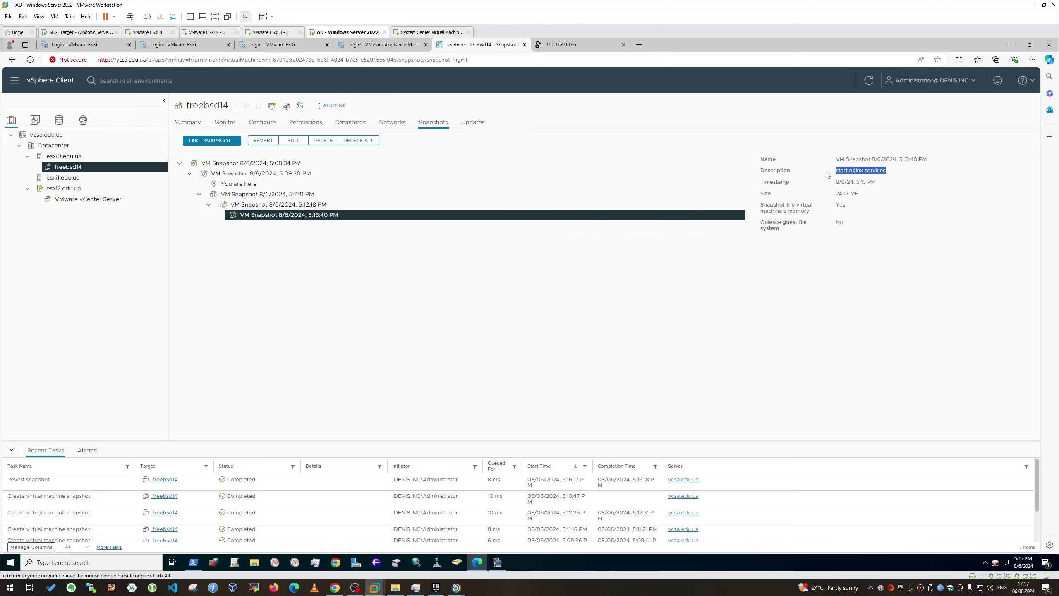
pyautogui.rightClick(481, 212)
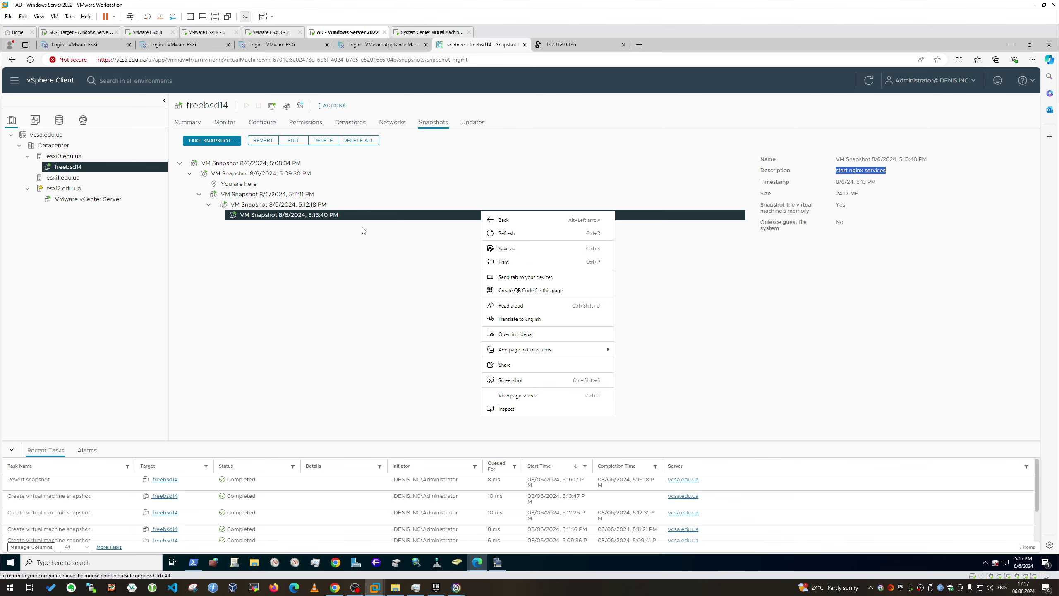
pyautogui.click(356, 217)
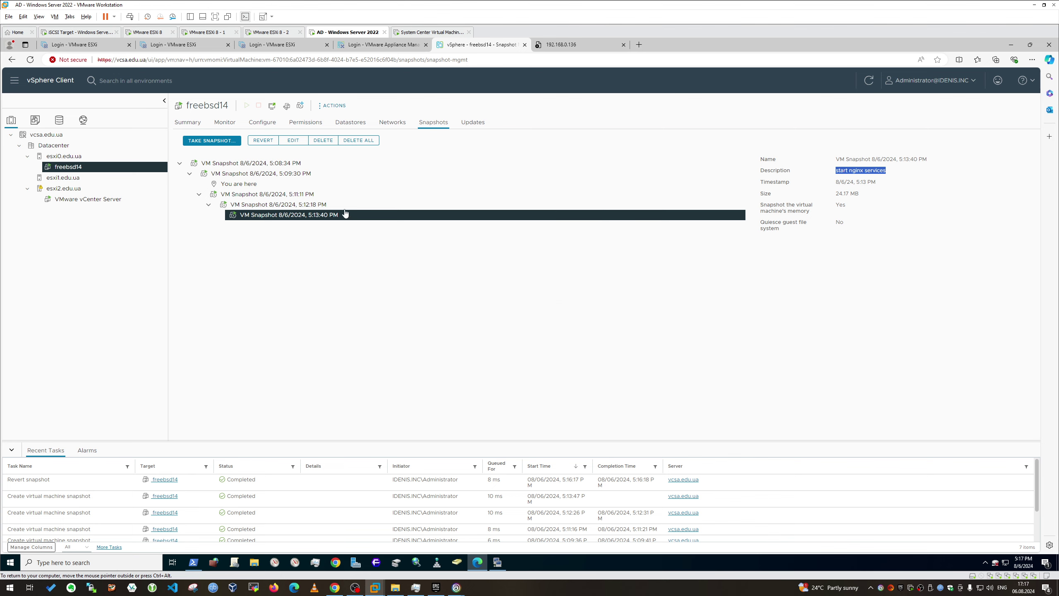
pyautogui.click(270, 142)
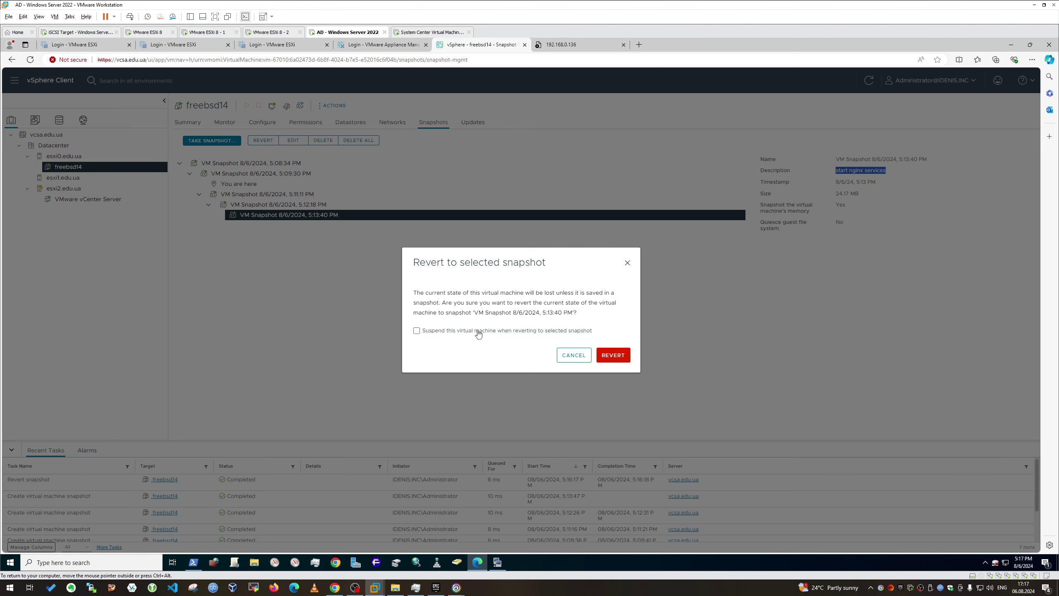
pyautogui.click(496, 331)
pyautogui.click(622, 355)
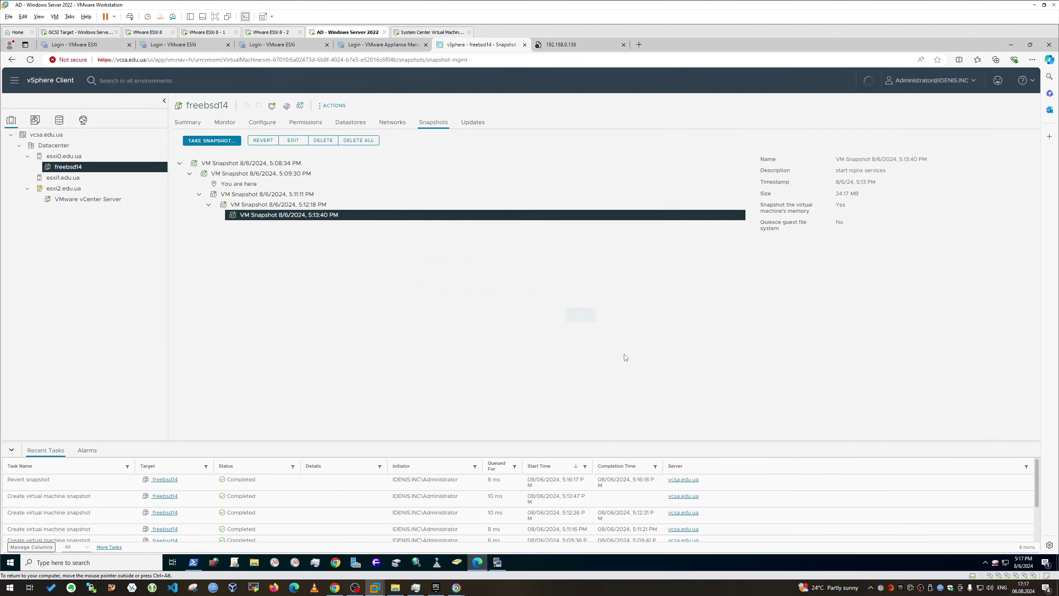
pyautogui.click(616, 335)
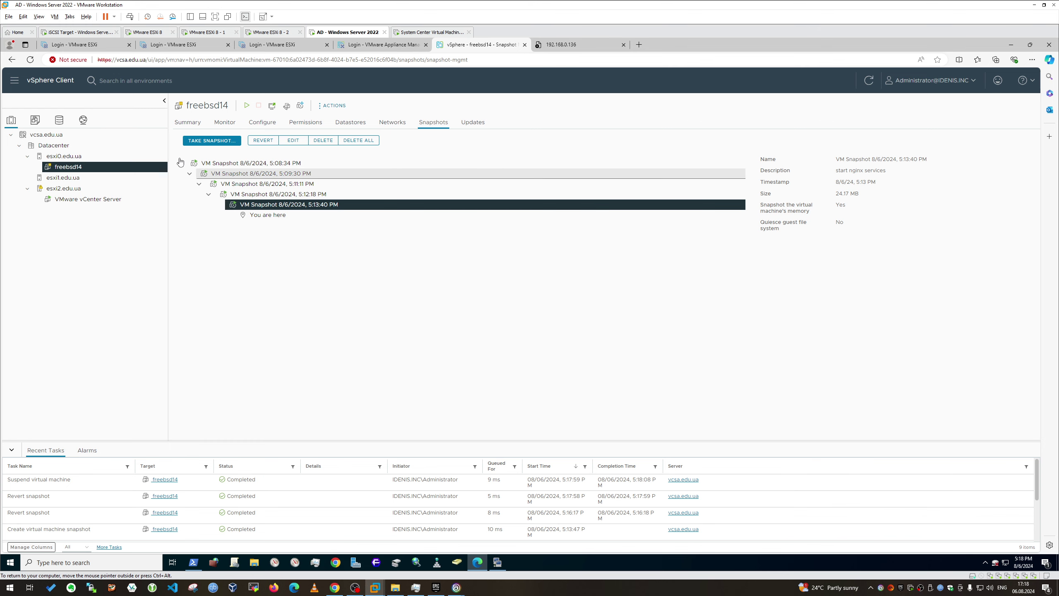
# Step: Show the freebsd14 summary and power on the suspended virtual machine
pyautogui.click(96, 157)
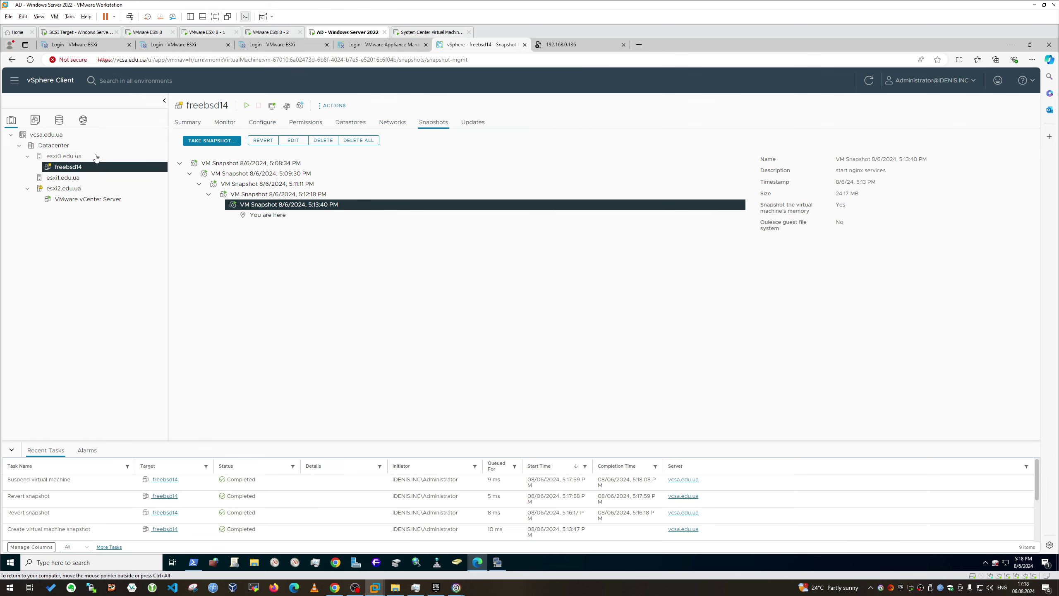
pyautogui.click(182, 121)
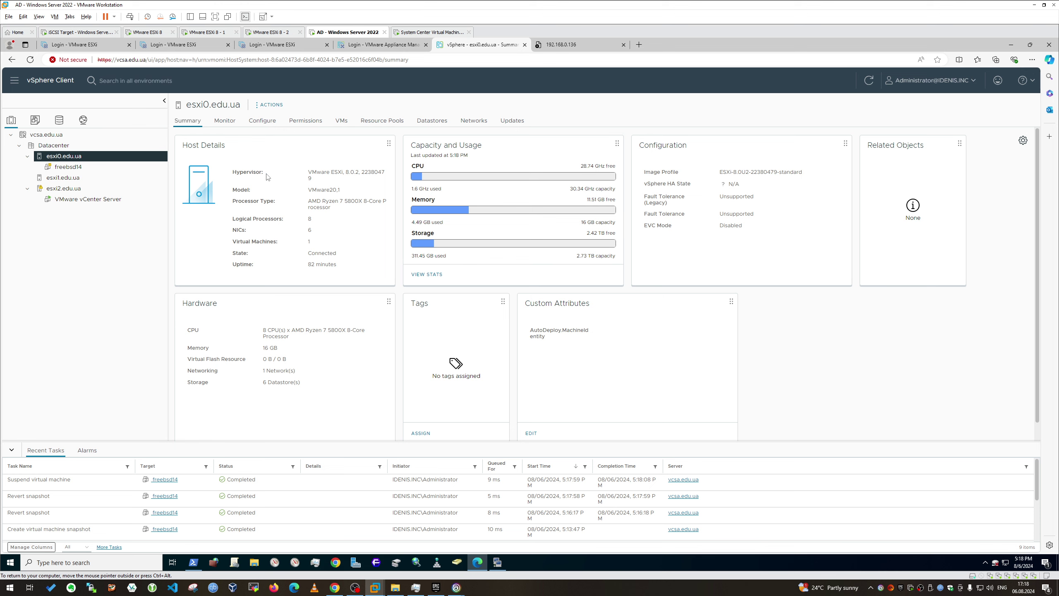
pyautogui.click(136, 166)
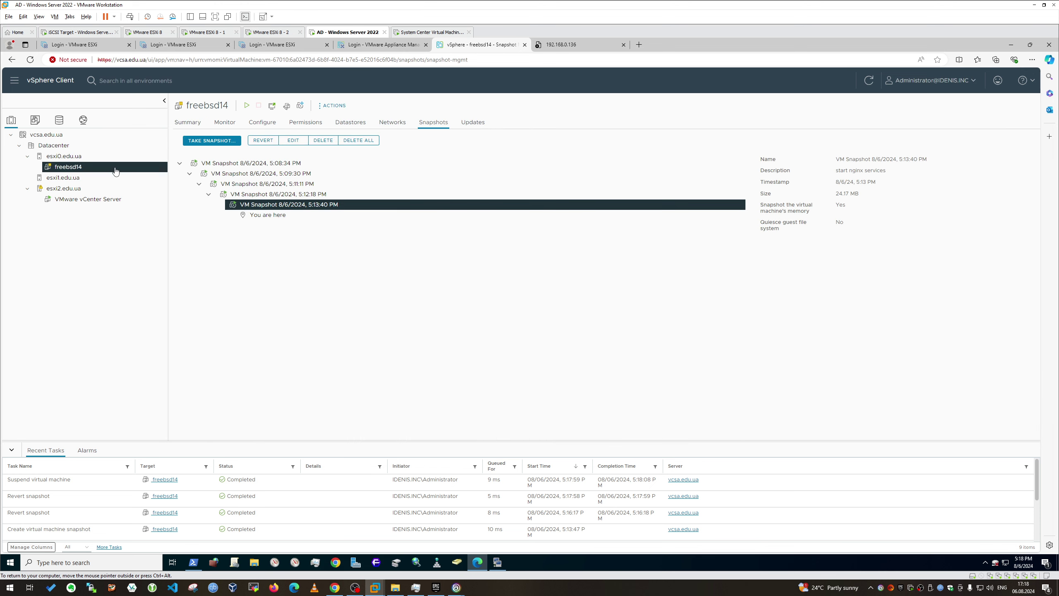
pyautogui.click(194, 125)
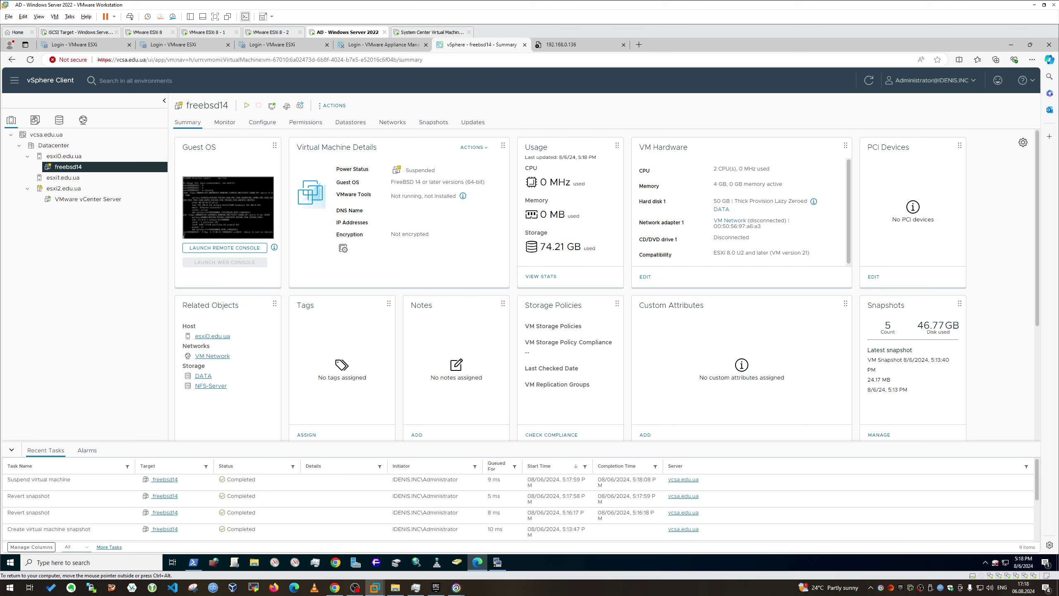
pyautogui.click(247, 107)
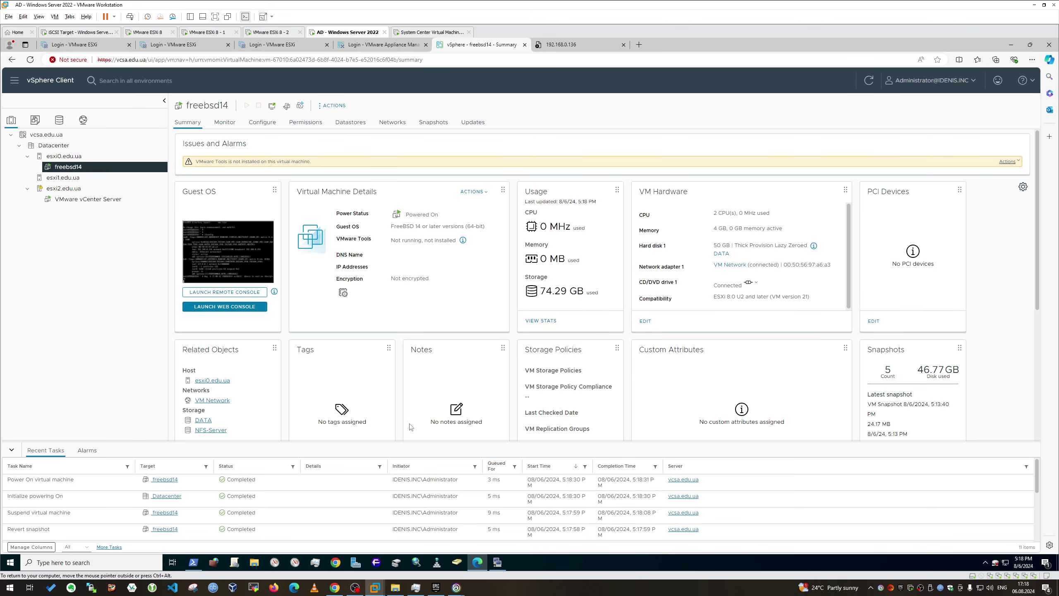
# Step: Switch to the KiTTY session on 192.168.0.136 and become root with "su -", entering the root password
pyautogui.click(497, 561)
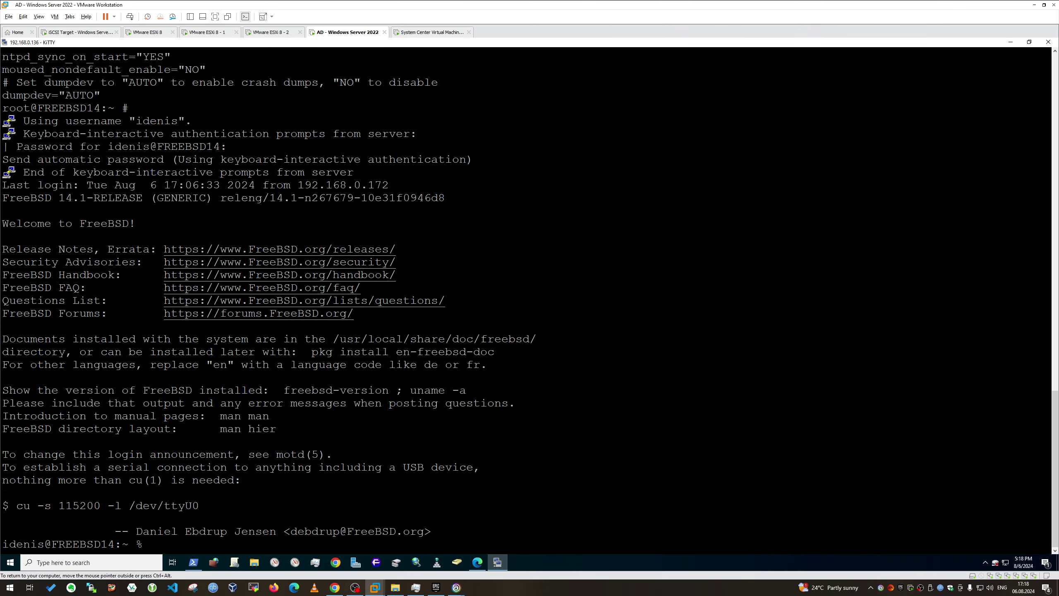
pyautogui.press('Return')
pyautogui.press('Return')
pyautogui.press('Return')
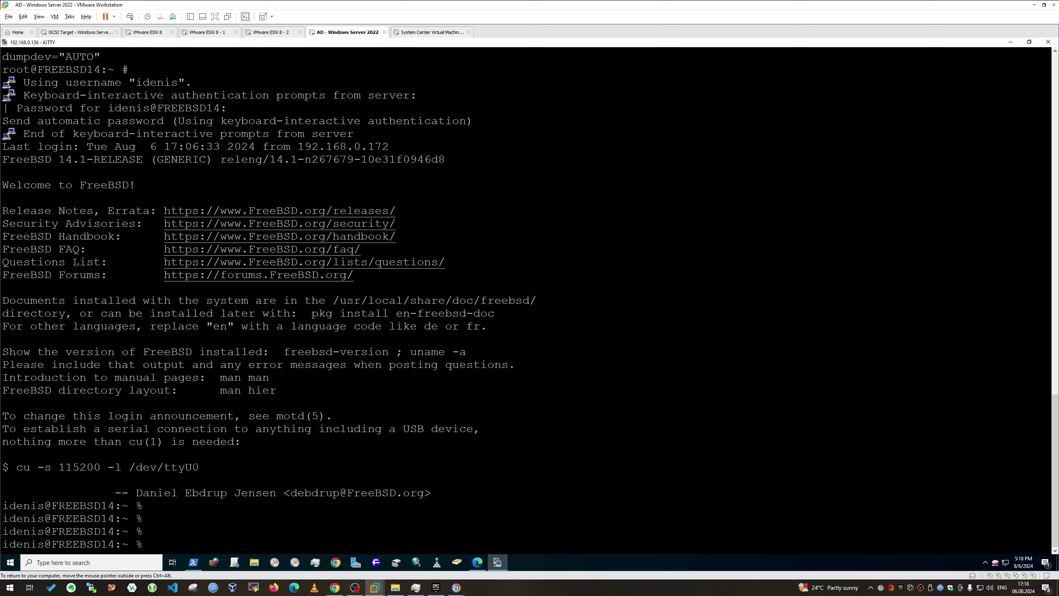
pyautogui.write('su =')
pyautogui.press('Return')
pyautogui.write('su =')
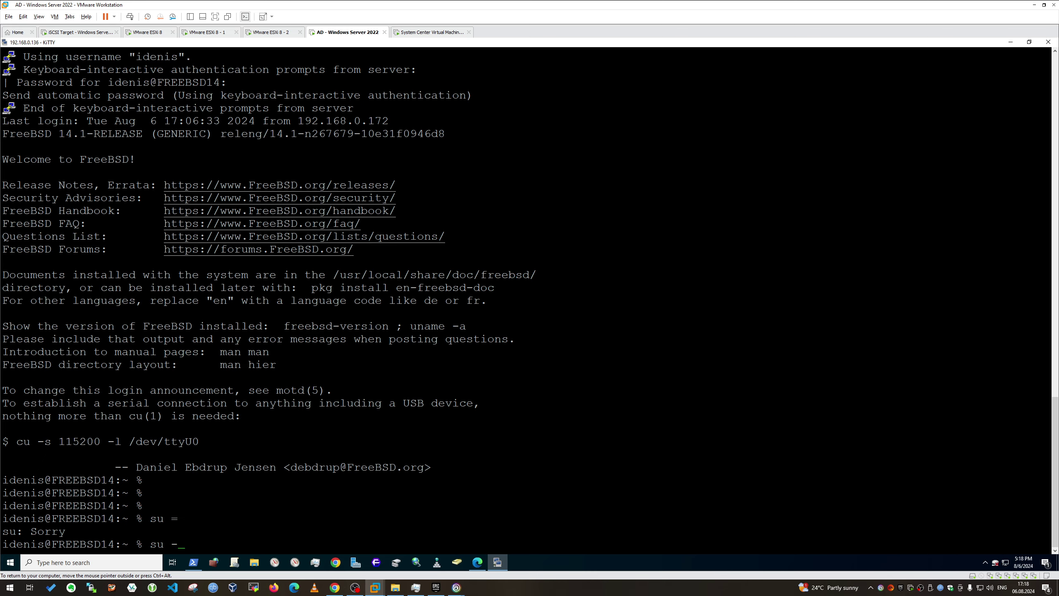
pyautogui.press('Return')
pyautogui.press('Return')
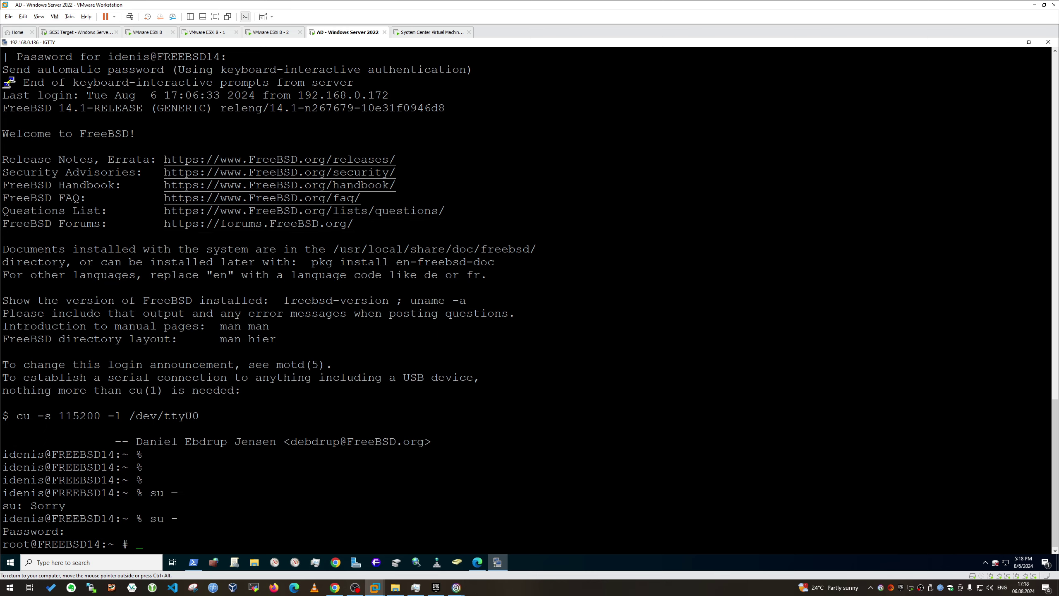
# Step: Clear the terminal screen and show the network interface configuration with "ifconfig"
pyautogui.hotkey('ctrl', 'l')
pyautogui.write('ifconfig')
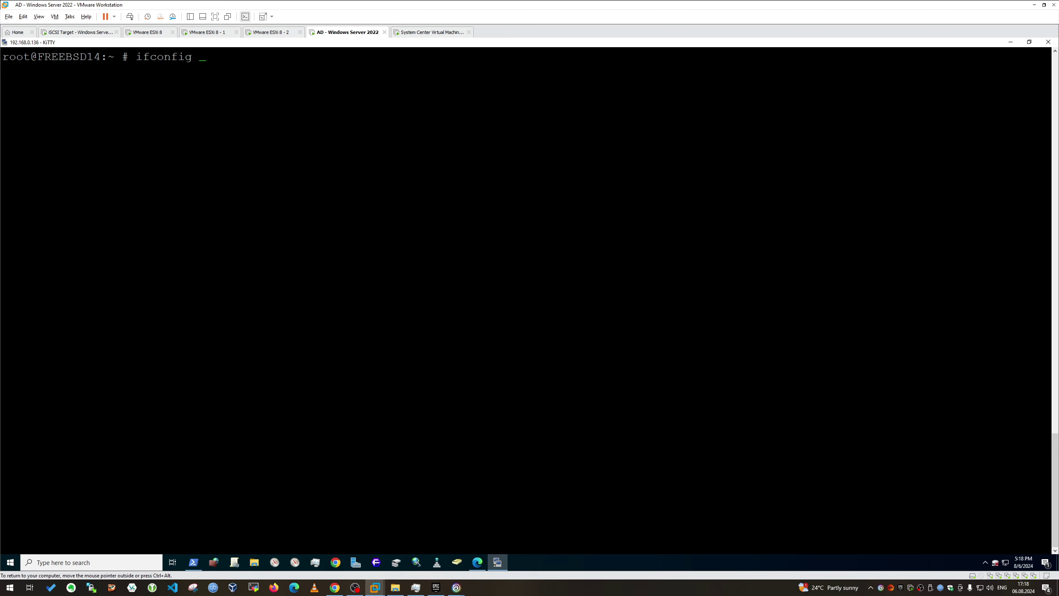
pyautogui.press('Return')
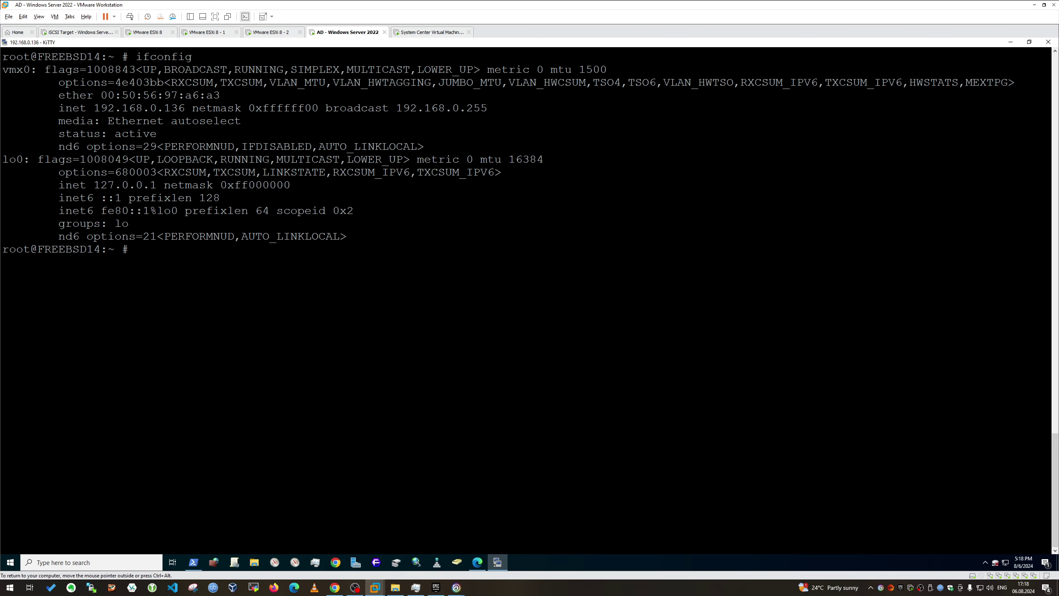
# Step: Check for nginx processes with "ps auxxwf | grep nginx" and list the listening TCP sockets with "sockstat -lP tcp"
pyautogui.write('ps auxxwf | grep nginx')
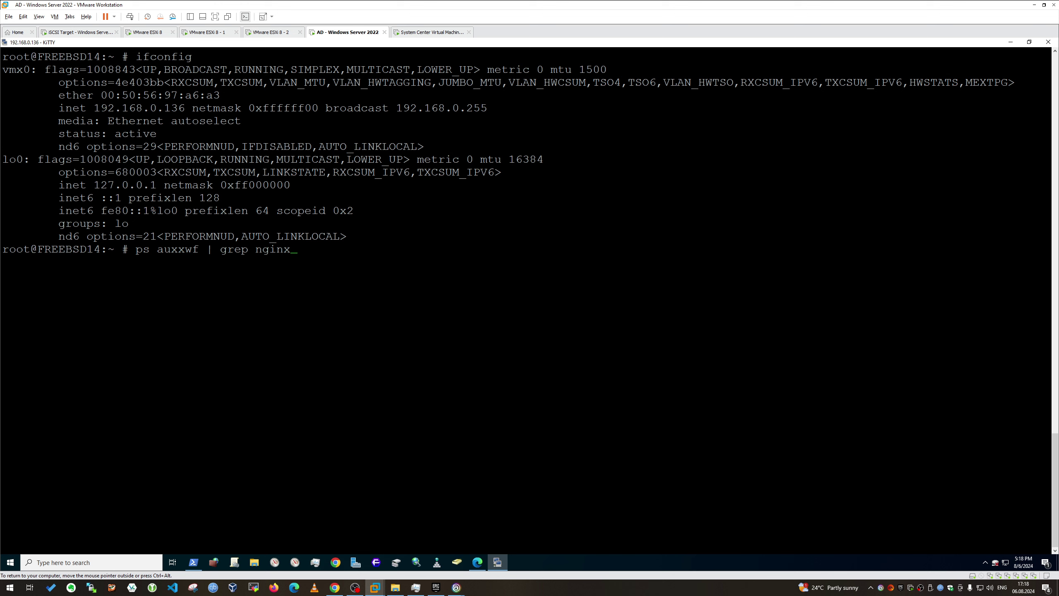
pyautogui.press('Return')
pyautogui.write('sockstat ')
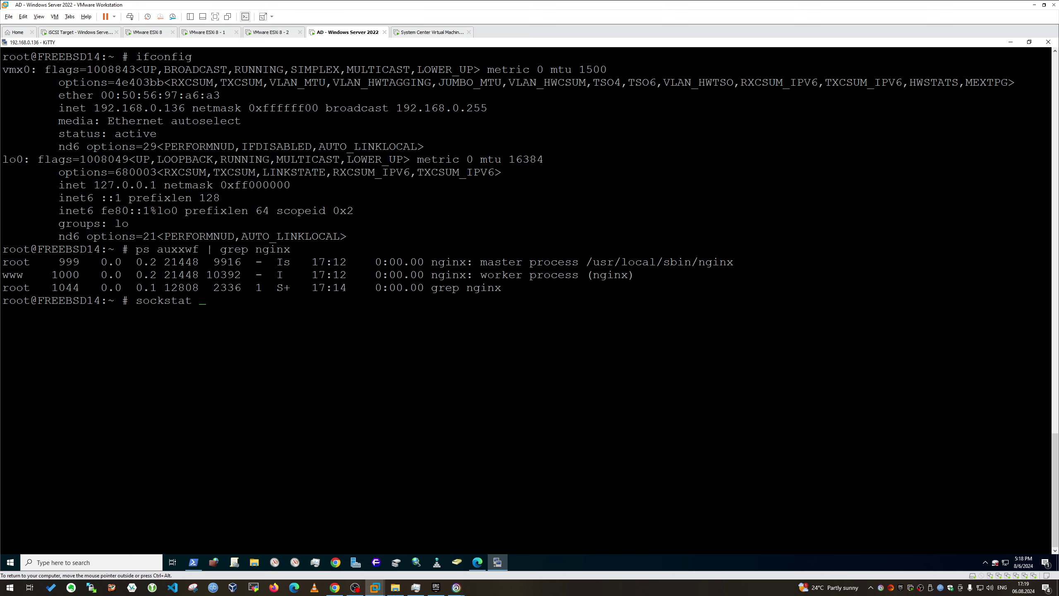
pyautogui.write('-lP tcp')
pyautogui.press('Return')
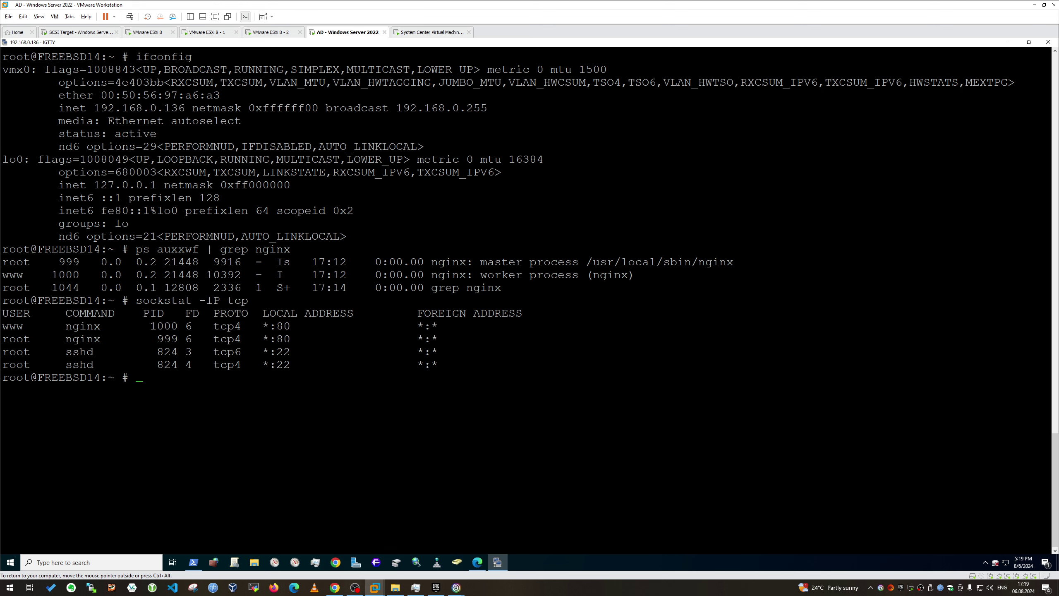
# Step: Switch to the browser and reload the 192.168.0.136 page to check the nginx site
pyautogui.hotkey('alt', 'Tab')
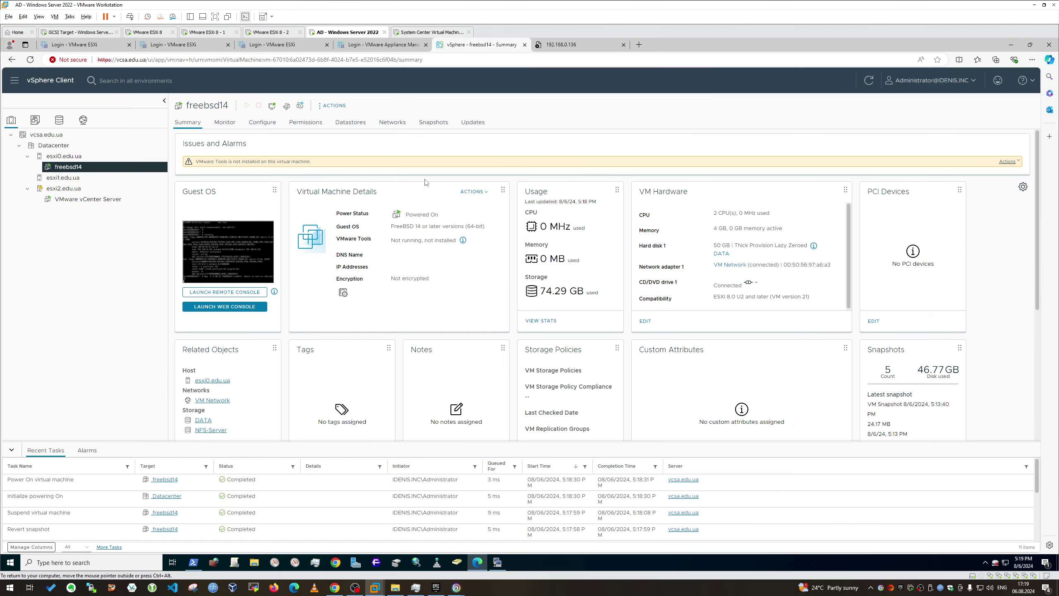
pyautogui.hotkey('ctrl', 'Tab')
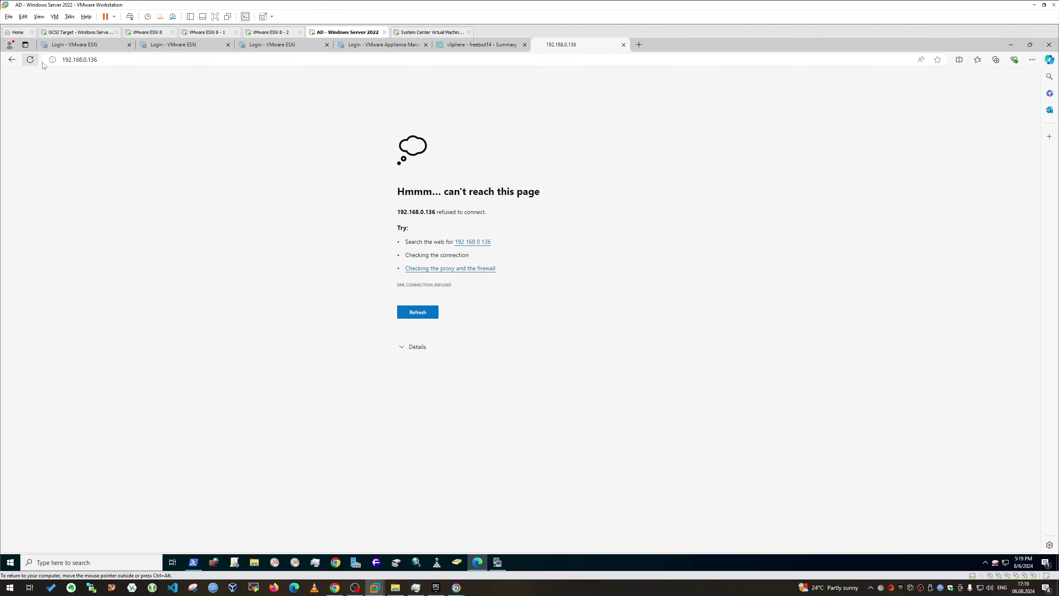
pyautogui.click(30, 59)
# Step: Delete all snapshots of freebsd14 in vSphere Client and return to the virtual machine's summary
pyautogui.hotkey('ctrl', 'shift', 'Tab')
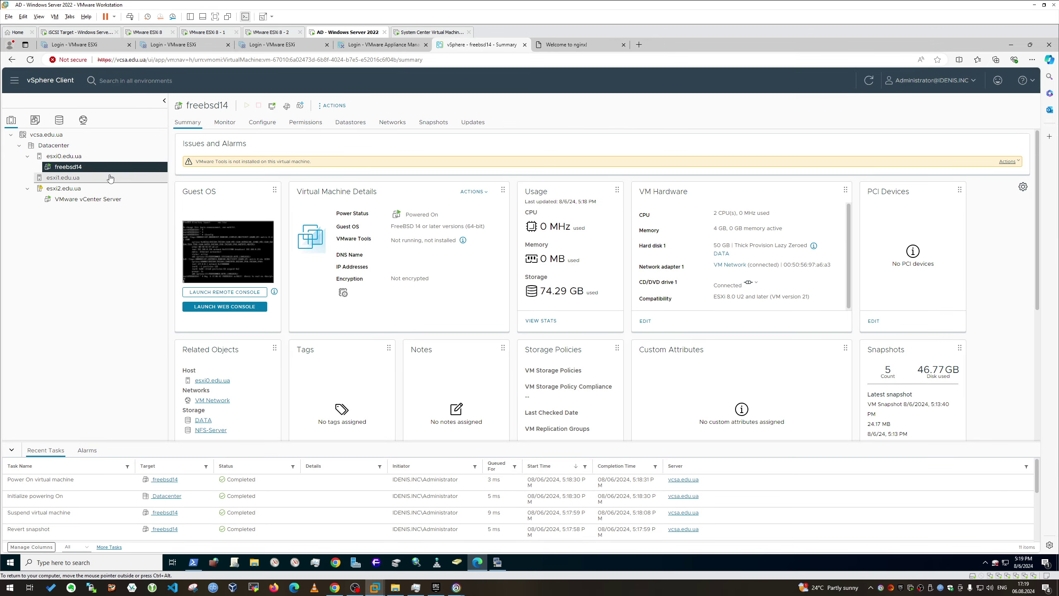
pyautogui.rightClick(120, 167)
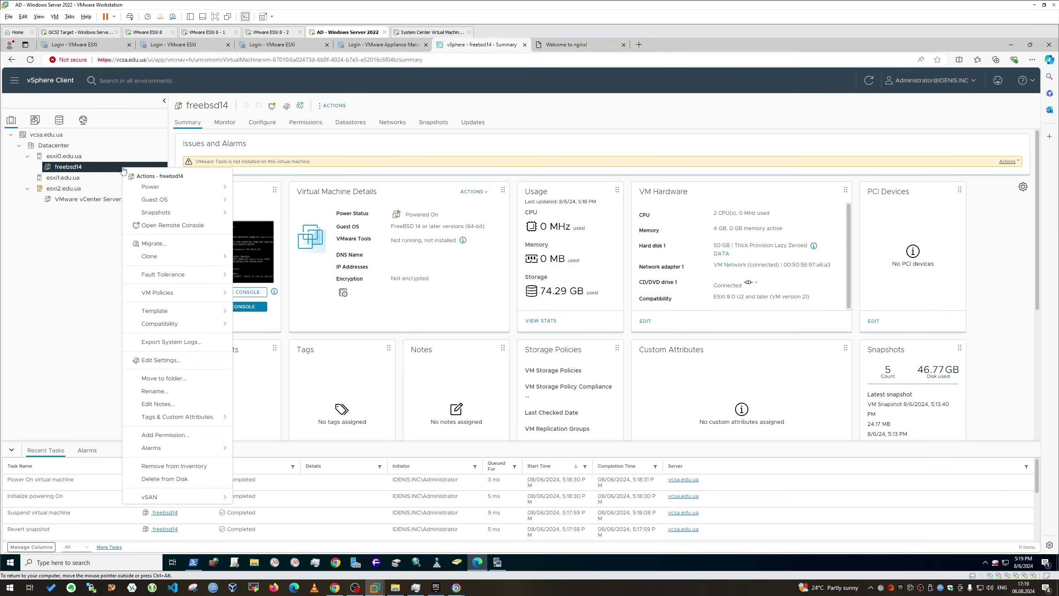
pyautogui.click(433, 122)
pyautogui.click(359, 140)
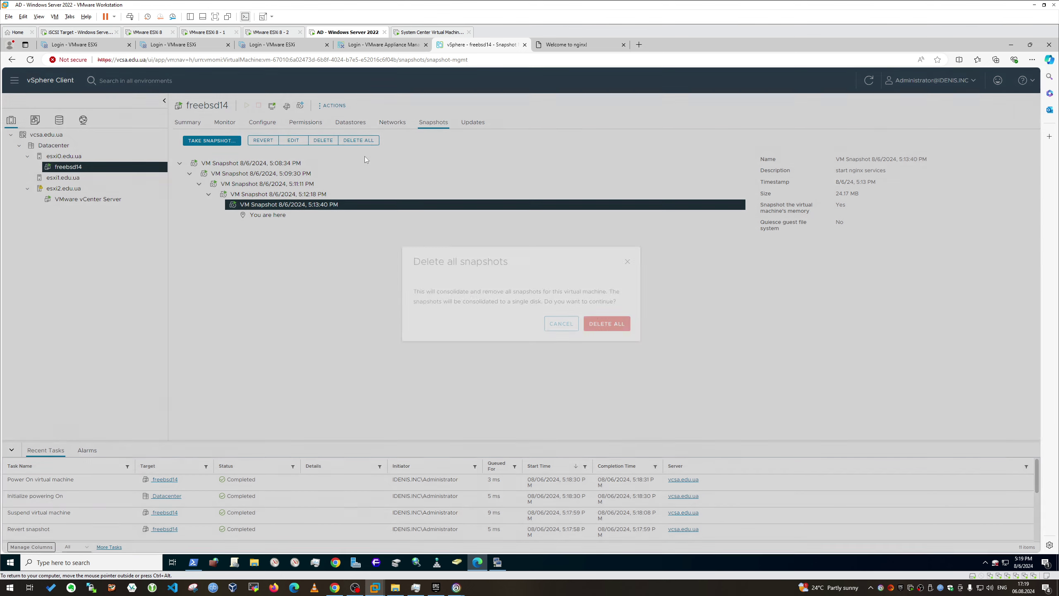
pyautogui.click(612, 339)
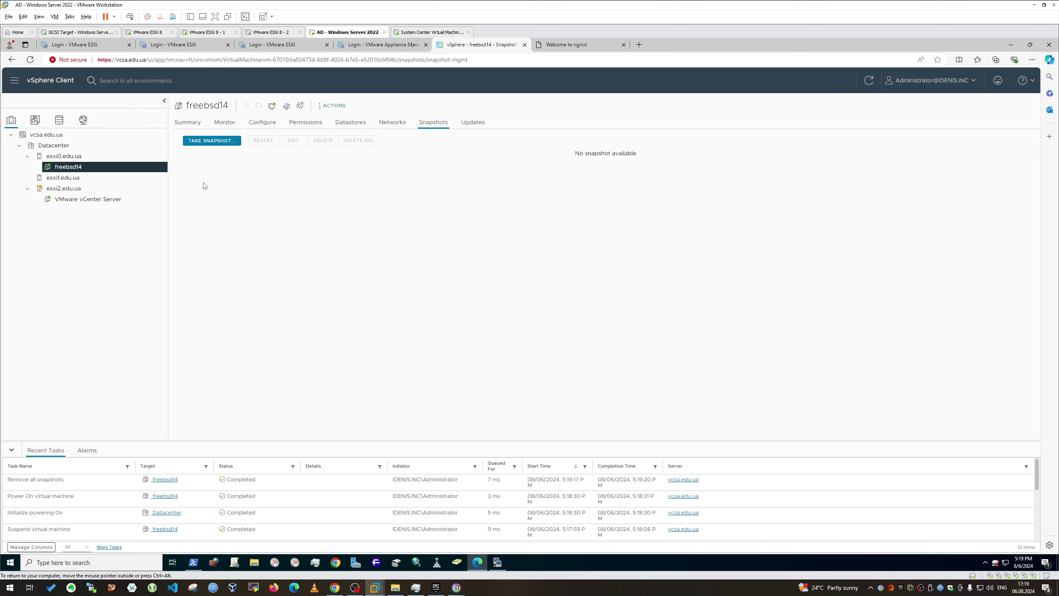
pyautogui.click(183, 123)
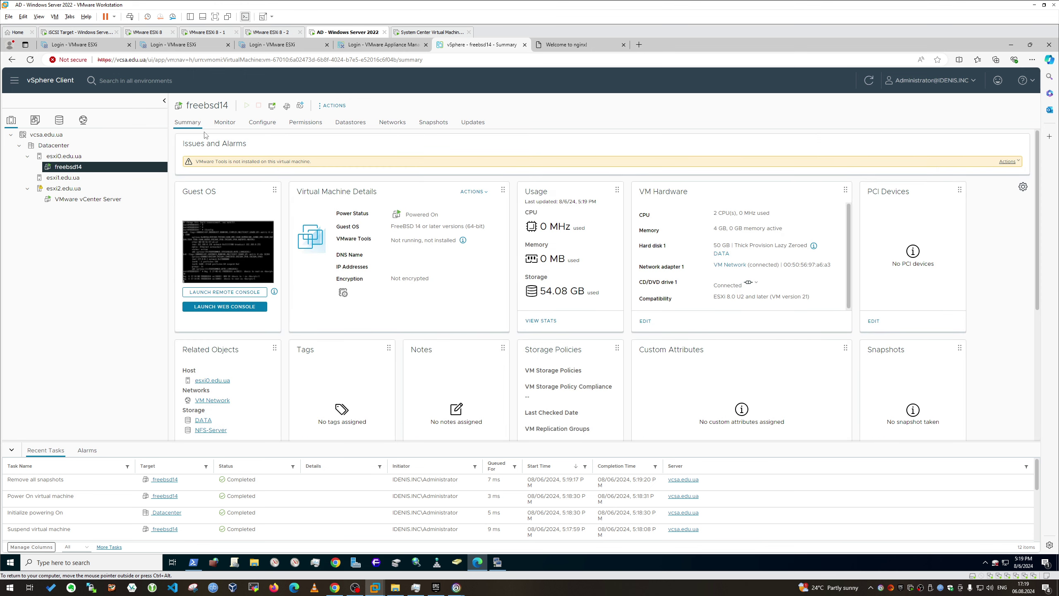